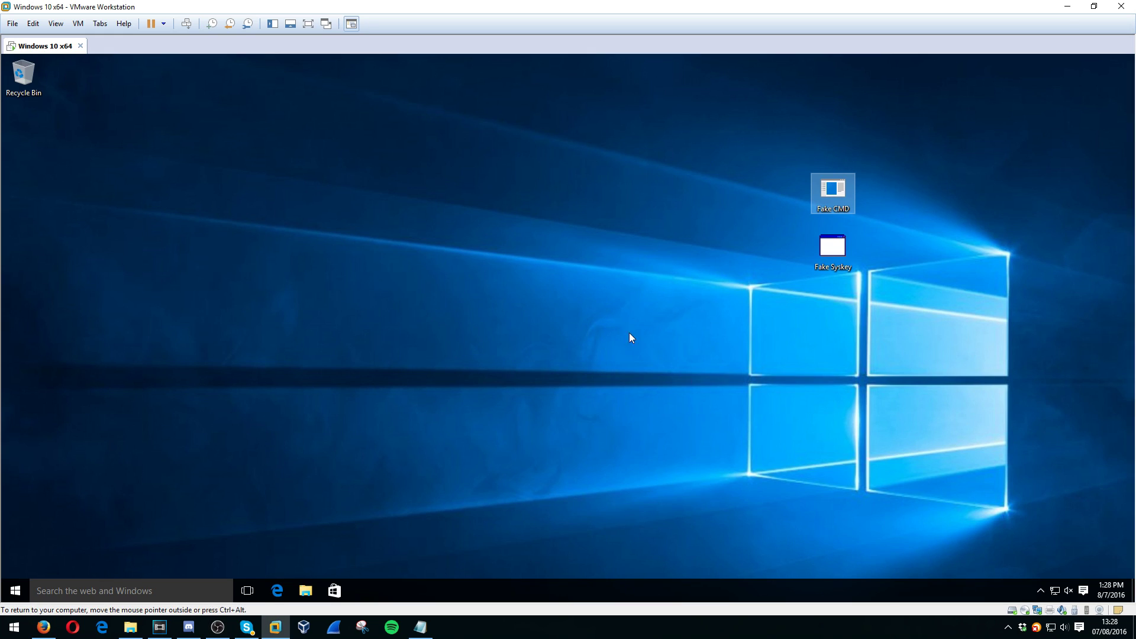
# - View the MEGA download pages for Fake CMD.exe and Fake Syskey.exe in Firefox and return to the Windows 10 virtual machine
pyautogui.click(686, 329)
pyautogui.moveTo(773, 142); pyautogui.dragTo(904, 309)
pyautogui.hotkey('ctrl', 'alt')
pyautogui.hotkey('alt', 'Tab')
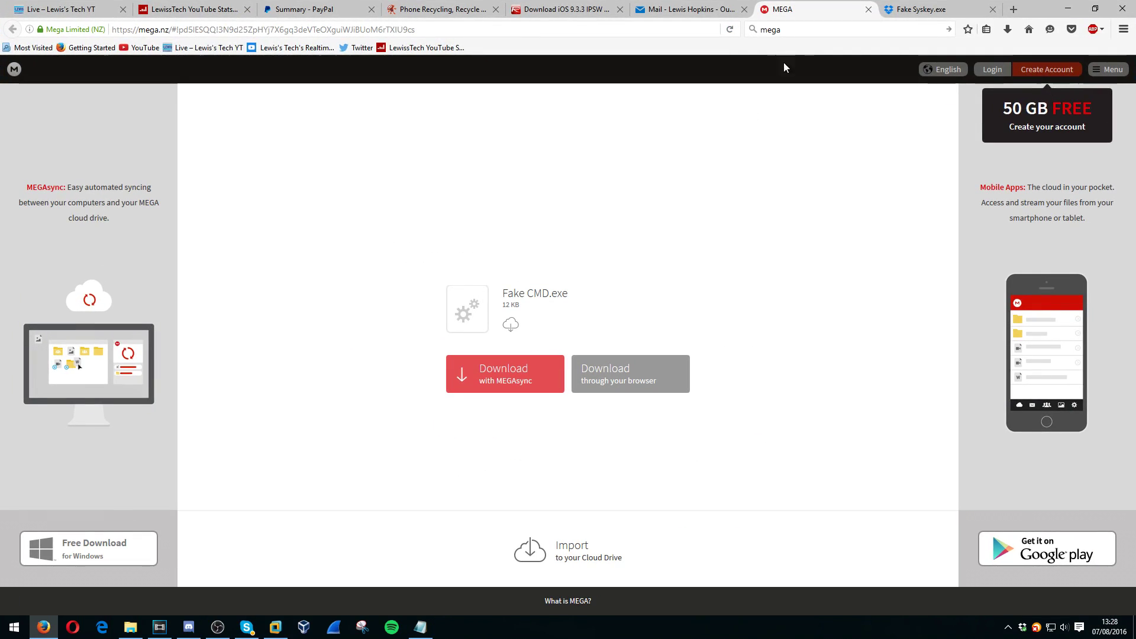
pyautogui.click(927, 11)
pyautogui.click(1069, 9)
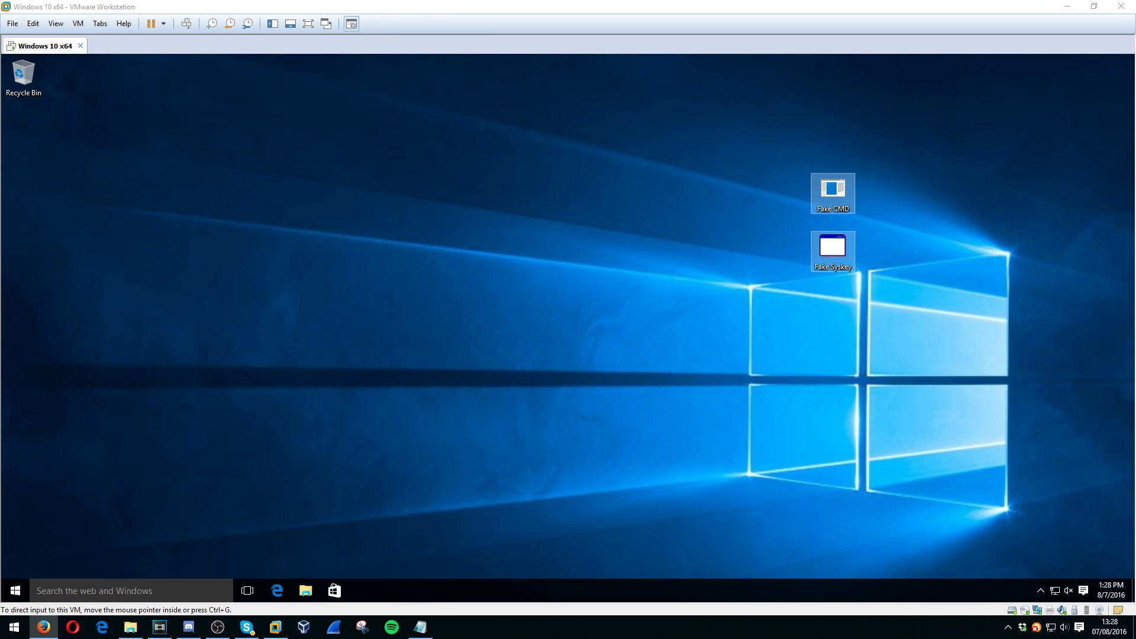
pyautogui.click(766, 293)
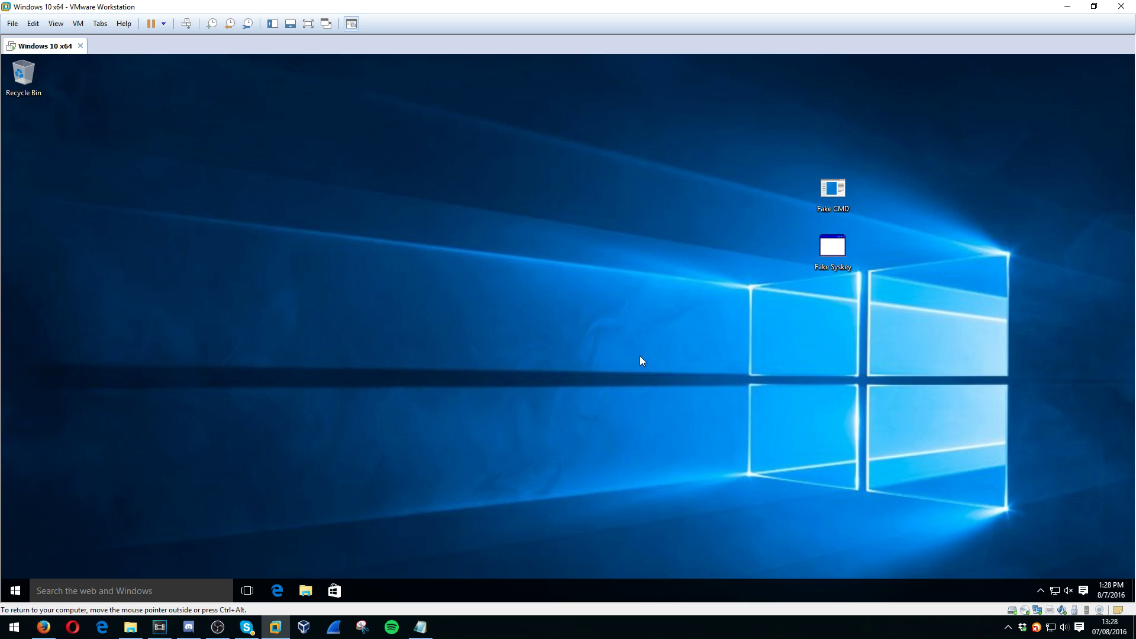
# - Test-run Fake CMD and Fake Syskey from the desktop, entering and confirming a startup password in the Startup Key dialog
pyautogui.doubleClick(833, 189)
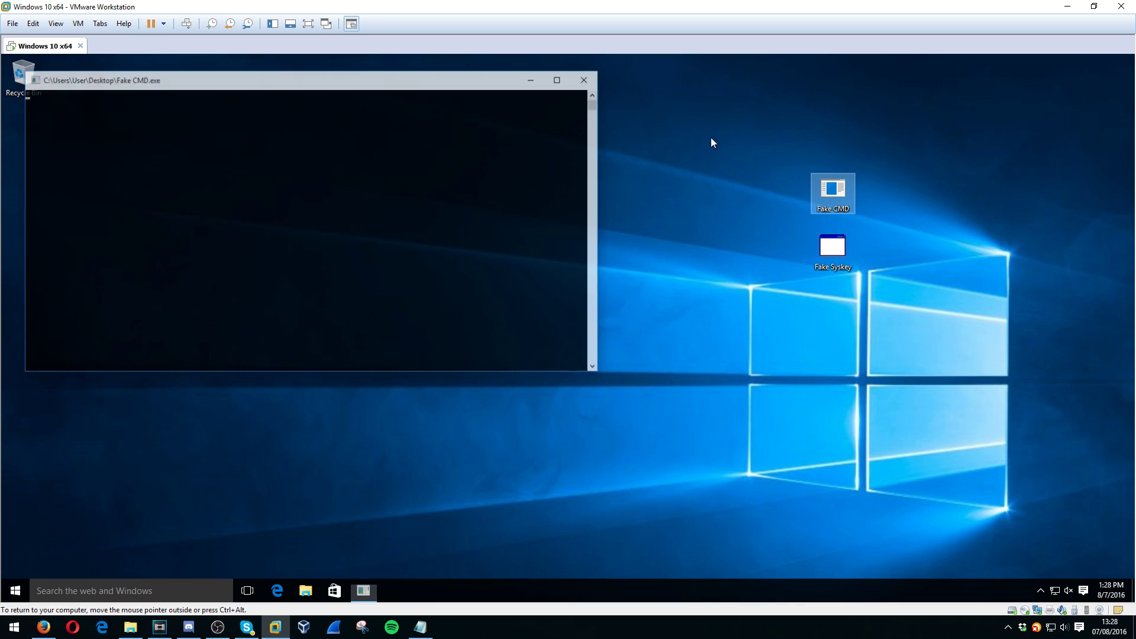
pyautogui.doubleClick(834, 248)
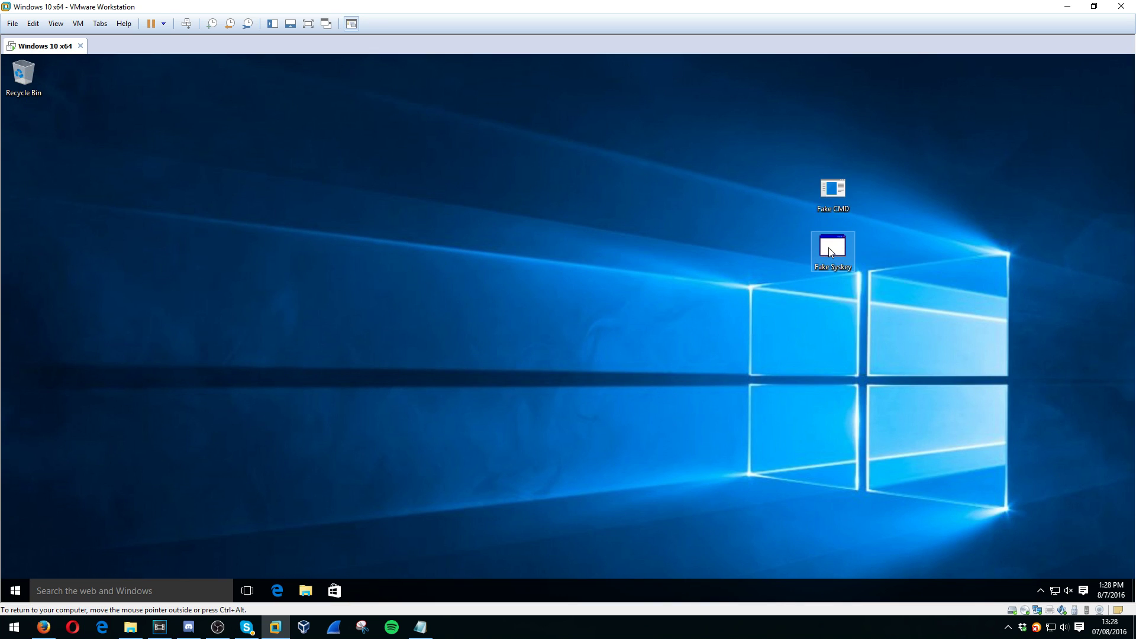
pyautogui.click(157, 195)
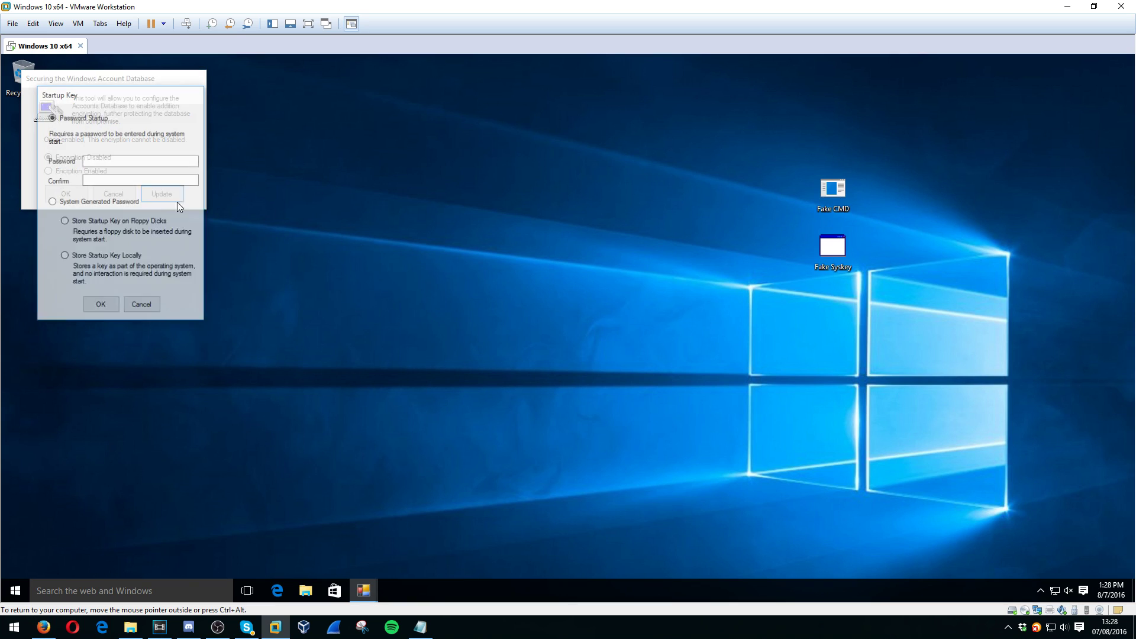
pyautogui.write('aa')
pyautogui.press('Tab')
pyautogui.write('aa')
pyautogui.click(94, 305)
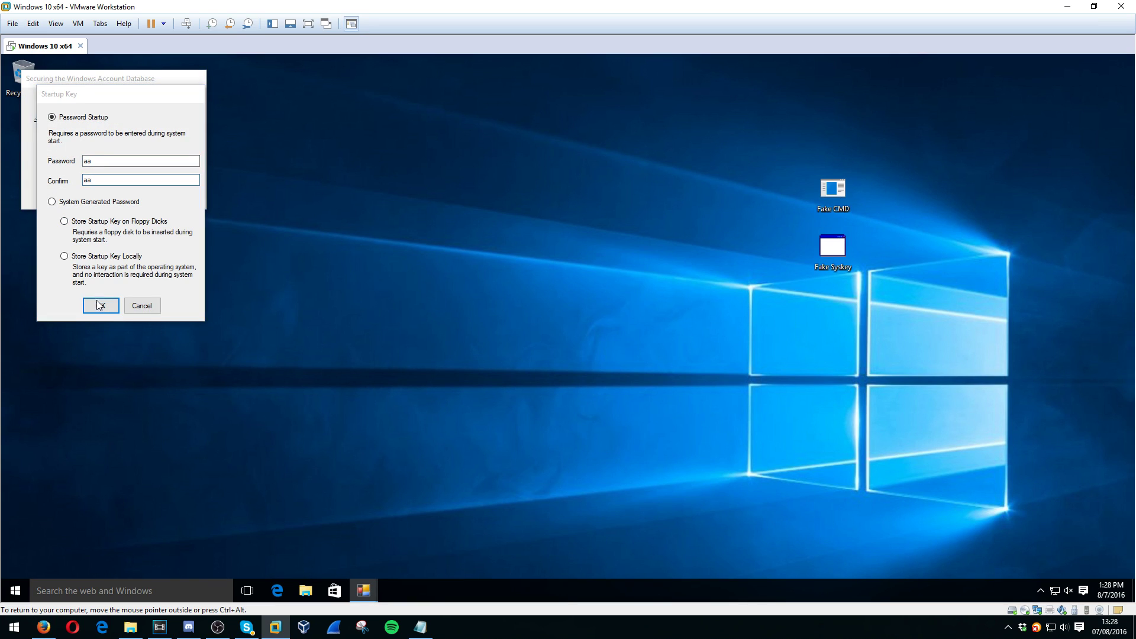
pyautogui.click(593, 359)
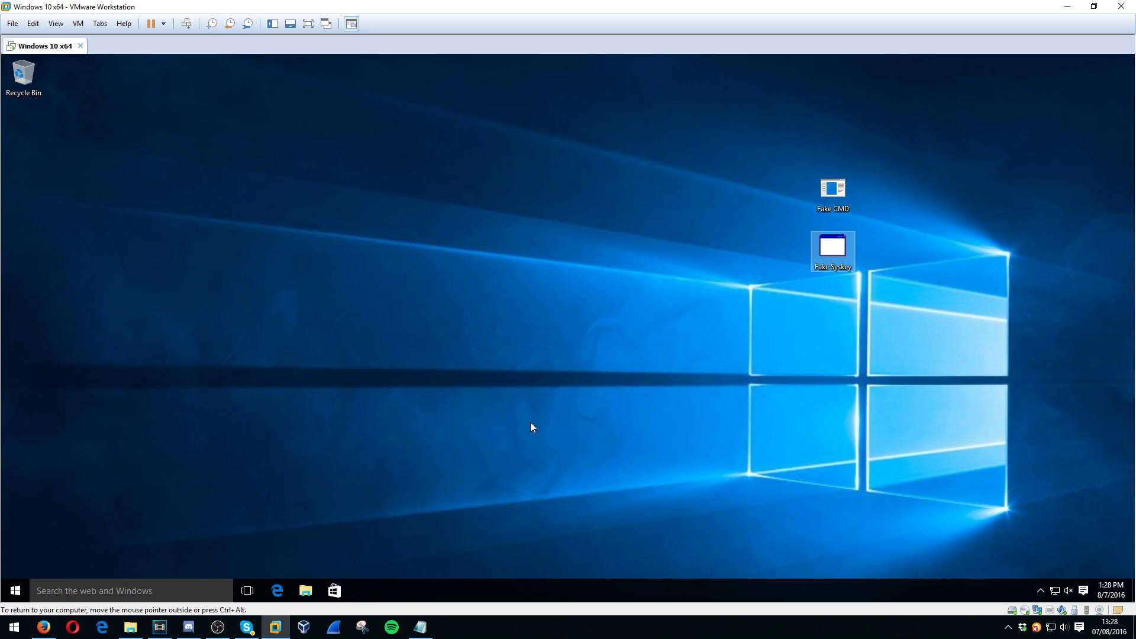
pyautogui.click(369, 476)
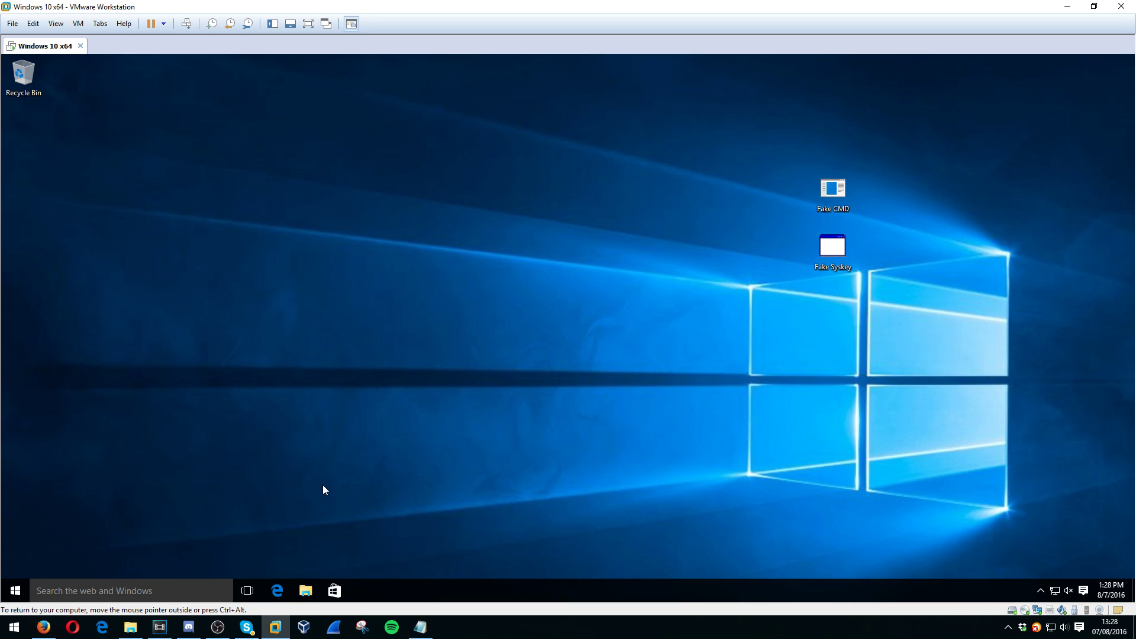
# - Browse to C:\Windows in File Explorer and locate the System32 folder
pyautogui.click(303, 587)
pyautogui.click(279, 333)
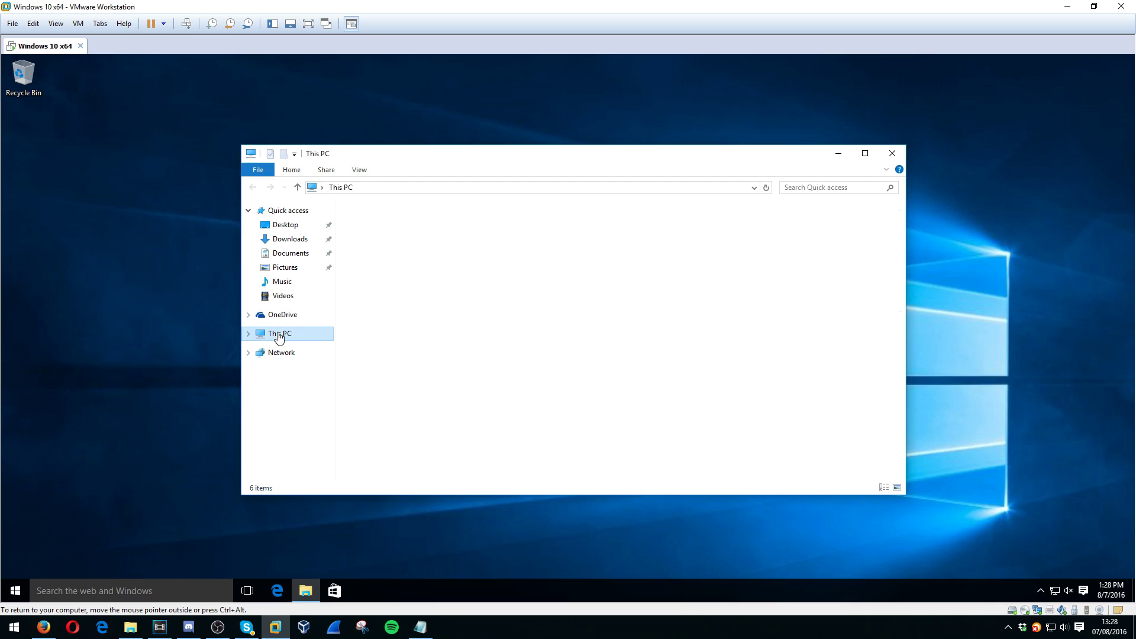
pyautogui.doubleClick(388, 315)
pyautogui.doubleClick(374, 274)
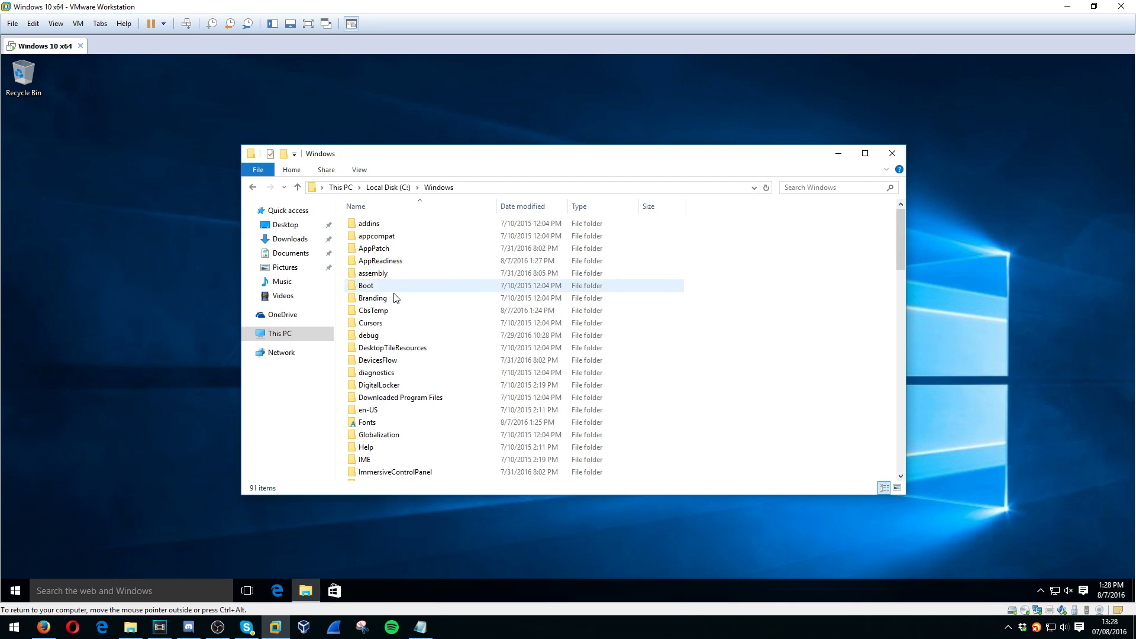
pyautogui.press('s')
pyautogui.write('s')
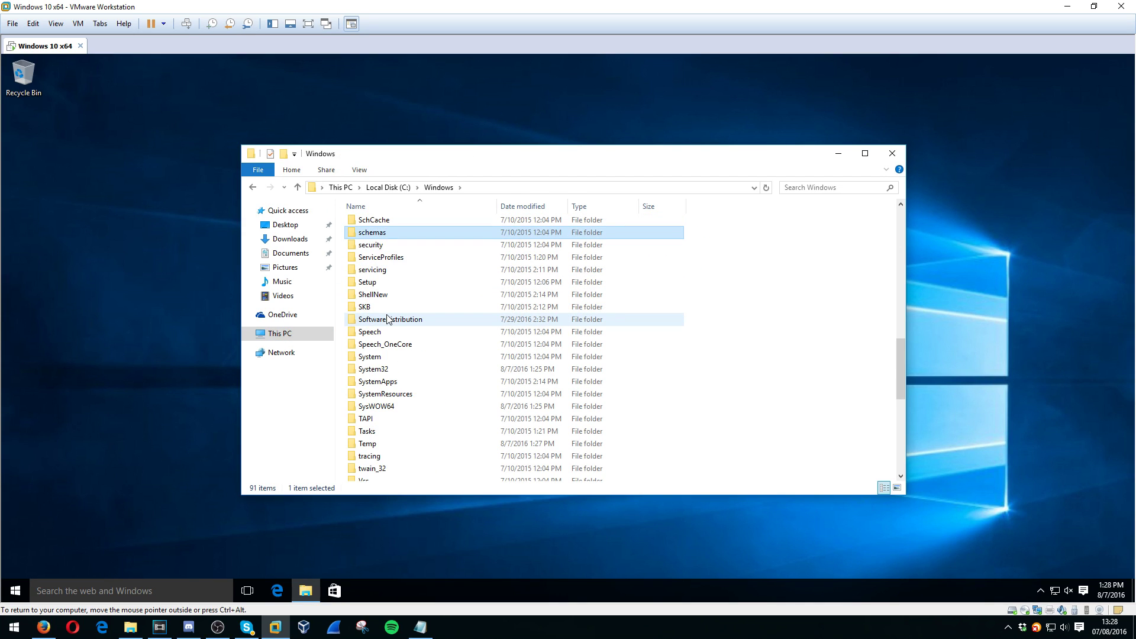
pyautogui.write('sy')
# - Change the owner of the System32 folder to the User account in its advanced security settings
pyautogui.rightClick(372, 372)
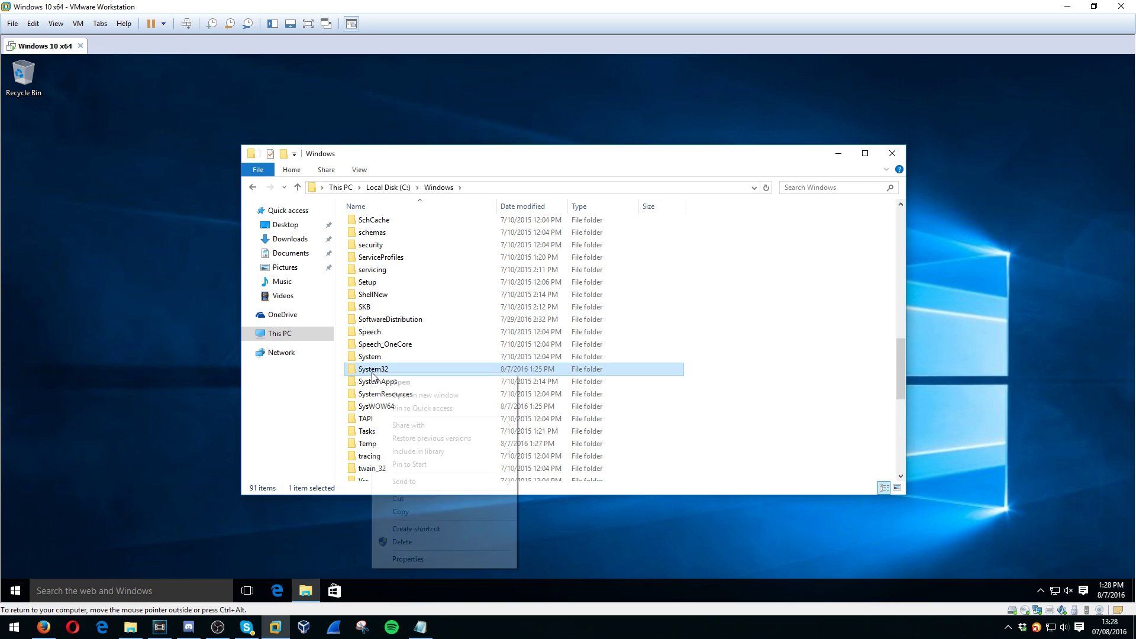
pyautogui.click(417, 557)
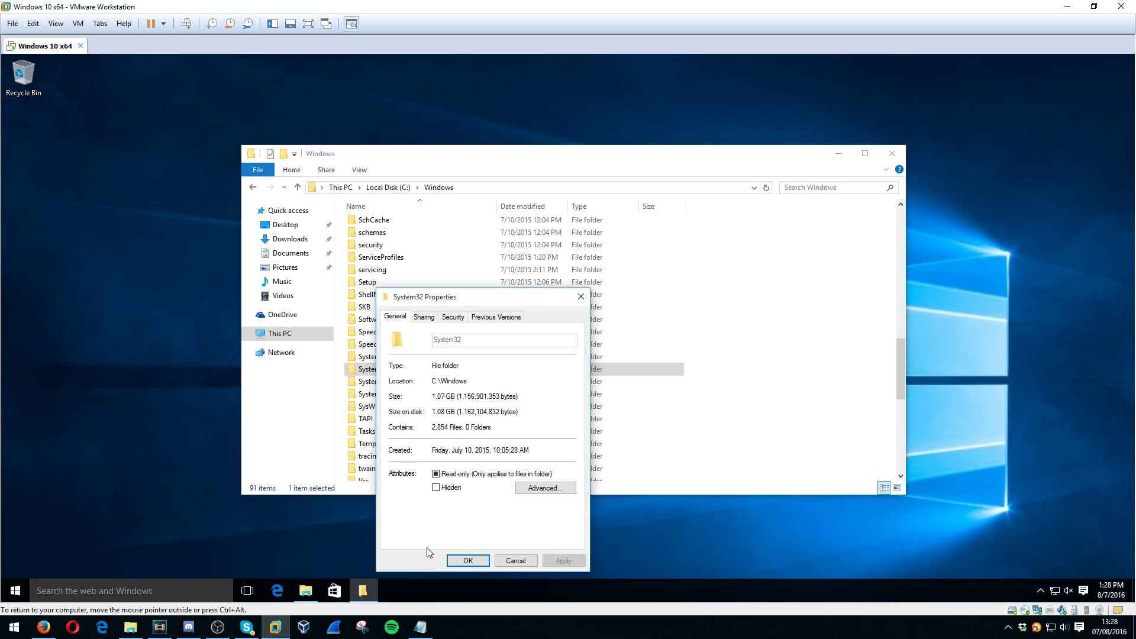
pyautogui.click(458, 319)
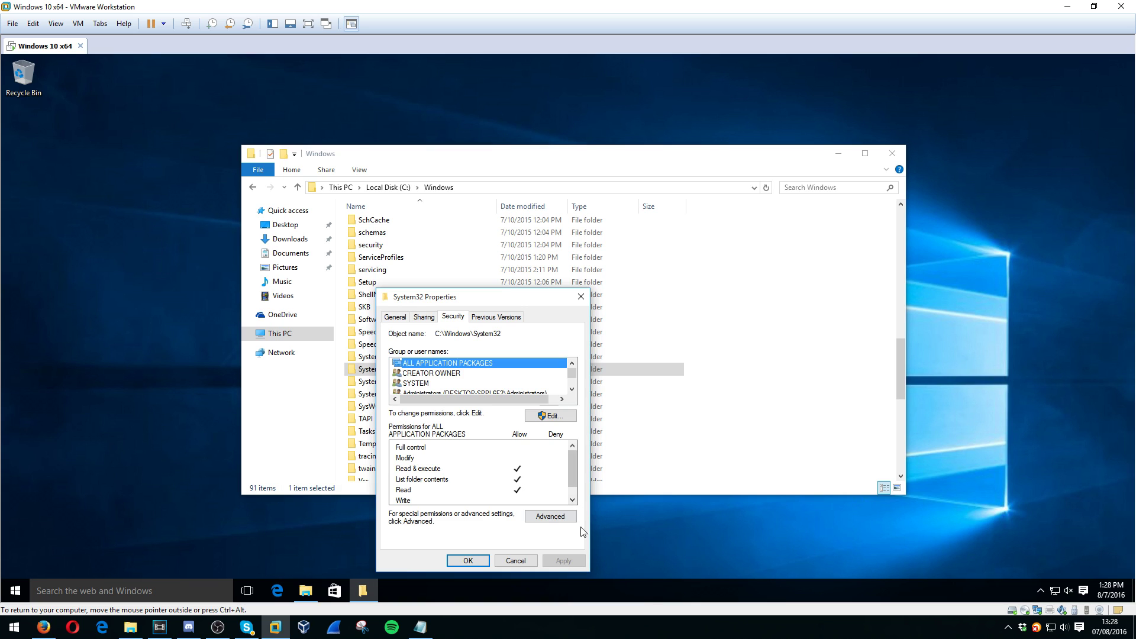
pyautogui.click(556, 521)
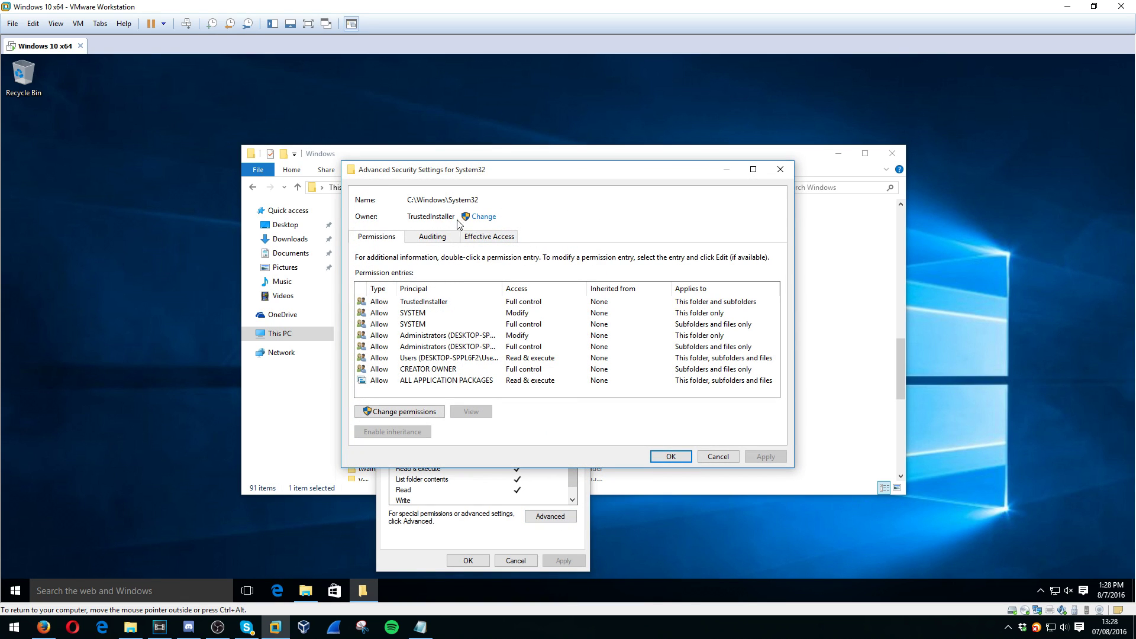
pyautogui.click(482, 218)
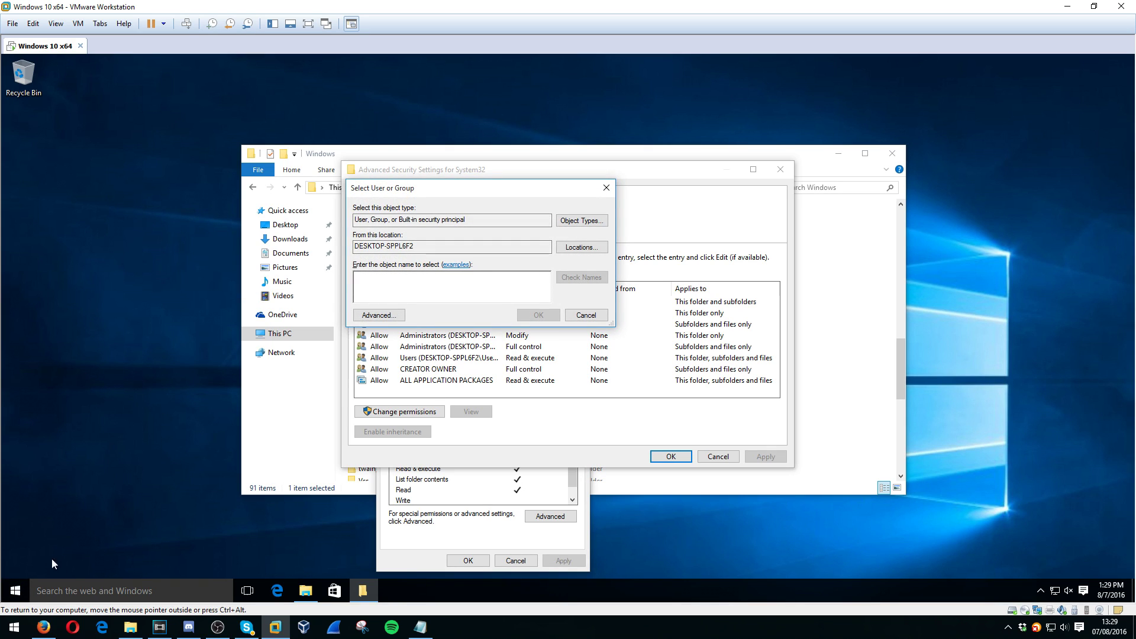
pyautogui.click(16, 591)
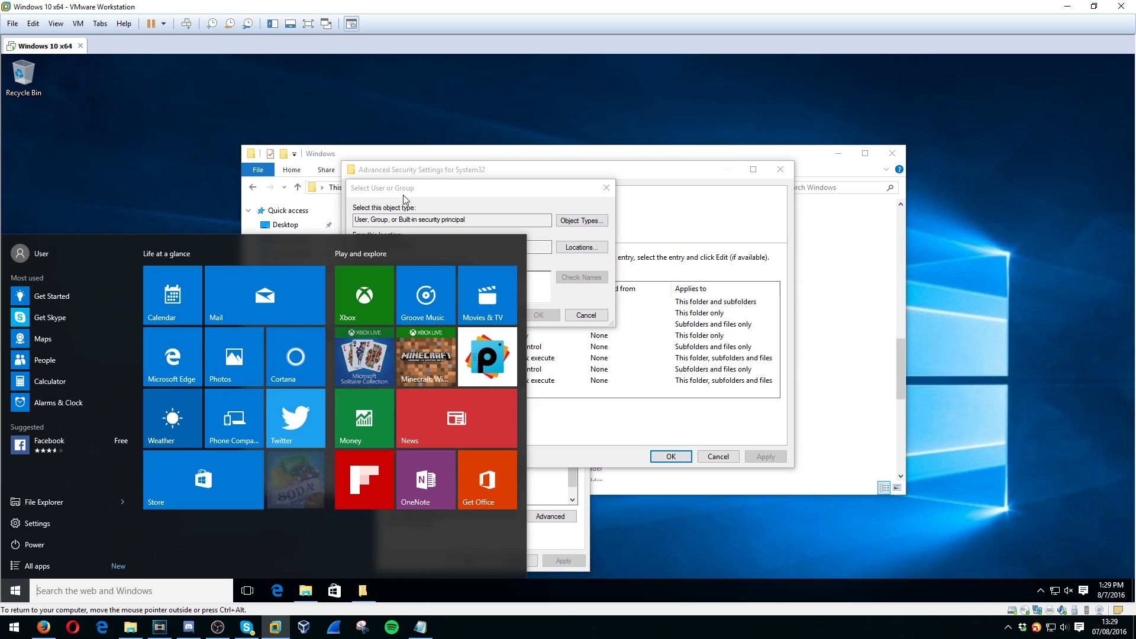
pyautogui.click(405, 197)
pyautogui.write('User')
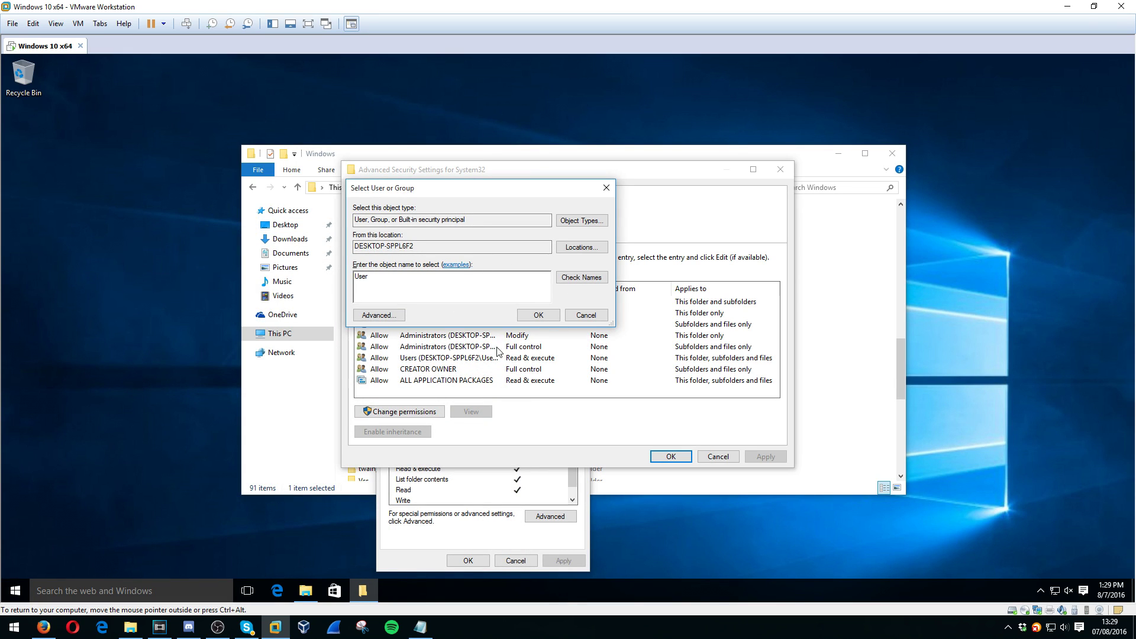
pyautogui.click(540, 317)
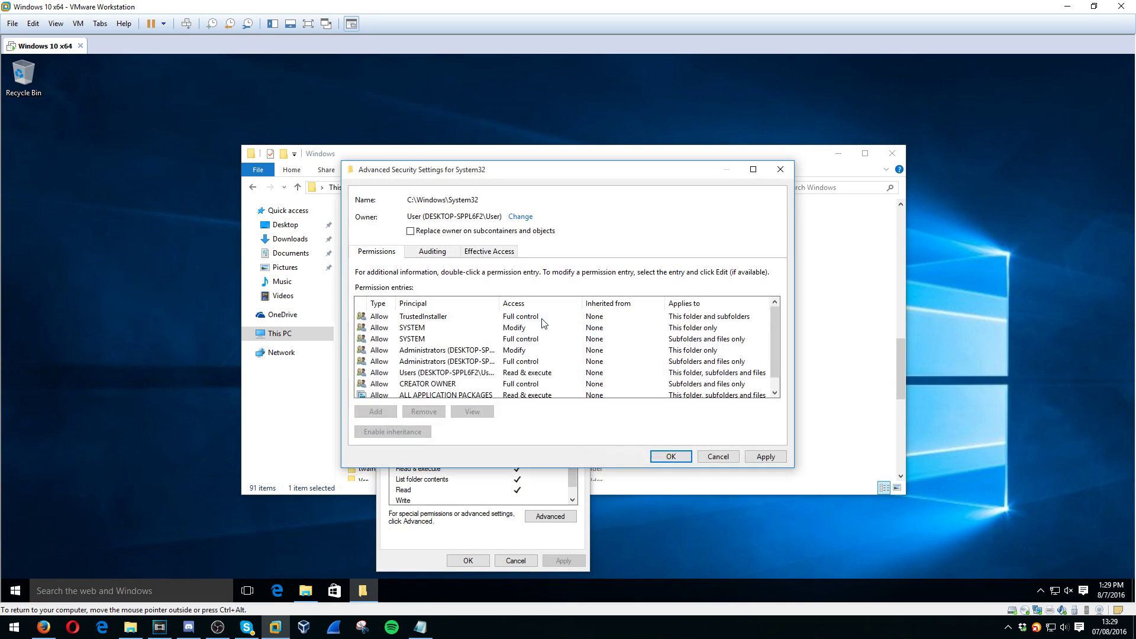
pyautogui.click(670, 456)
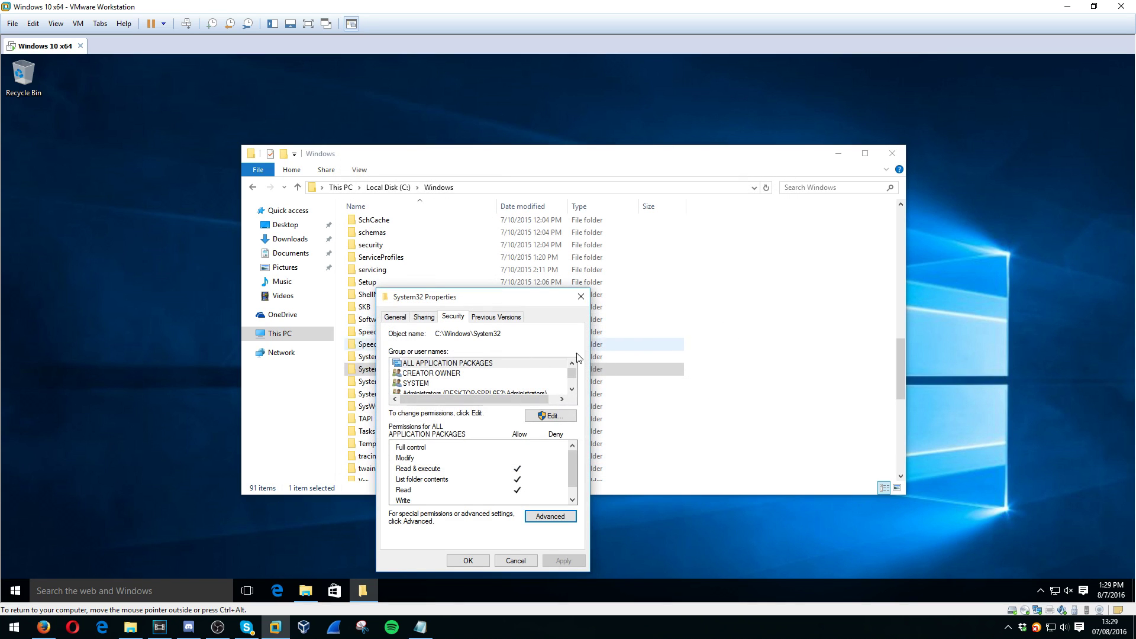
# - Allow the Users group full control of the System32 folder, accepting the security warning and continuing past the file errors
pyautogui.click(552, 417)
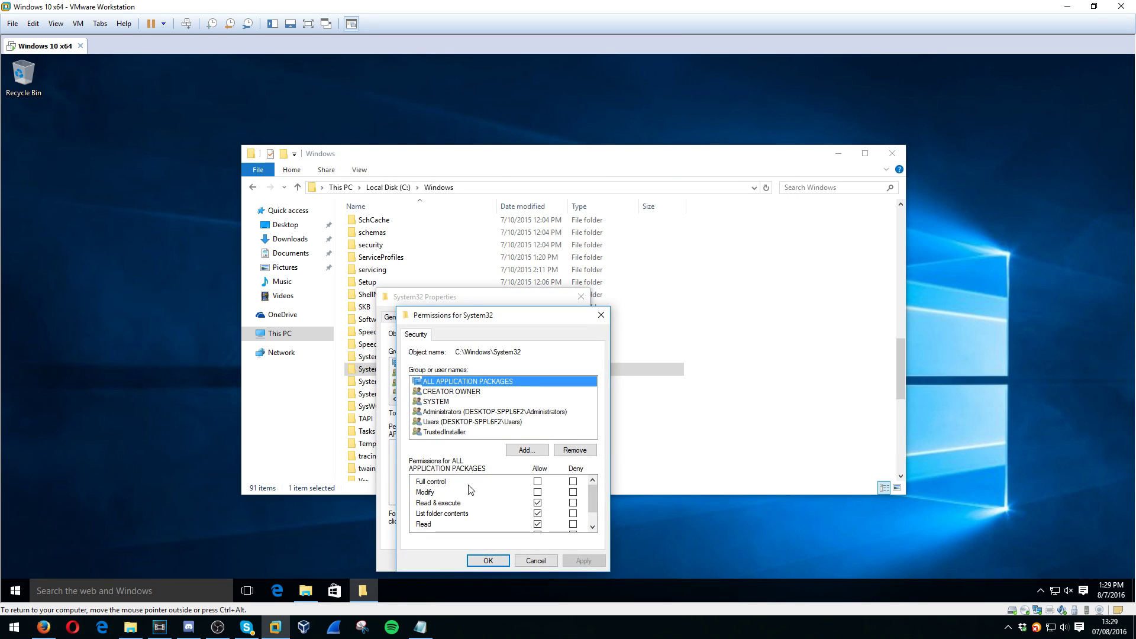
pyautogui.click(439, 423)
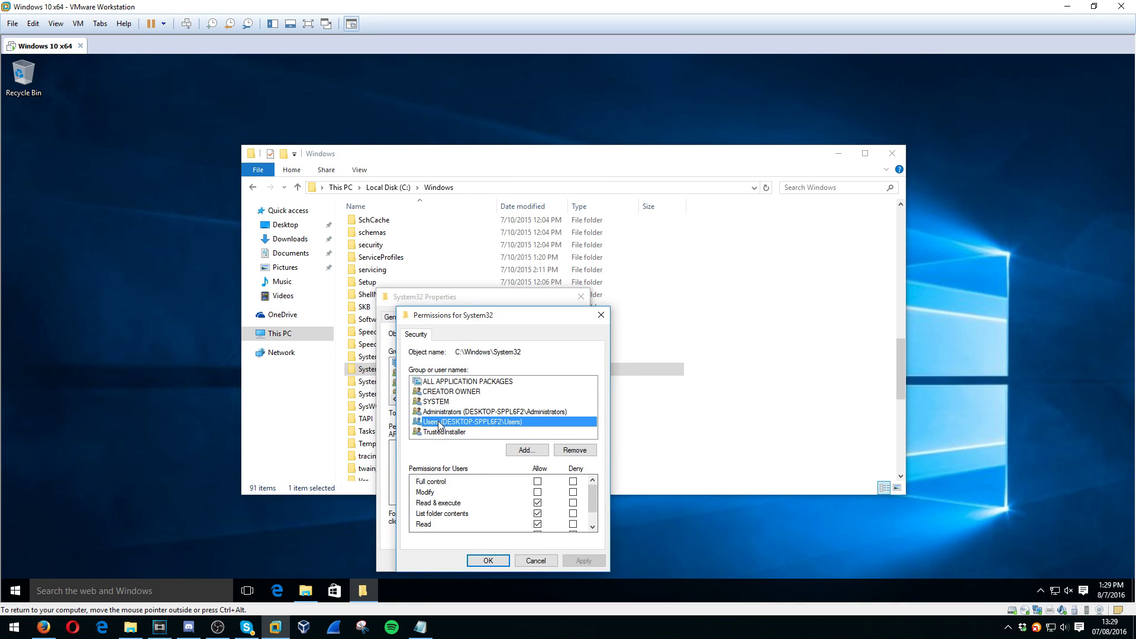
pyautogui.click(537, 482)
pyautogui.click(488, 561)
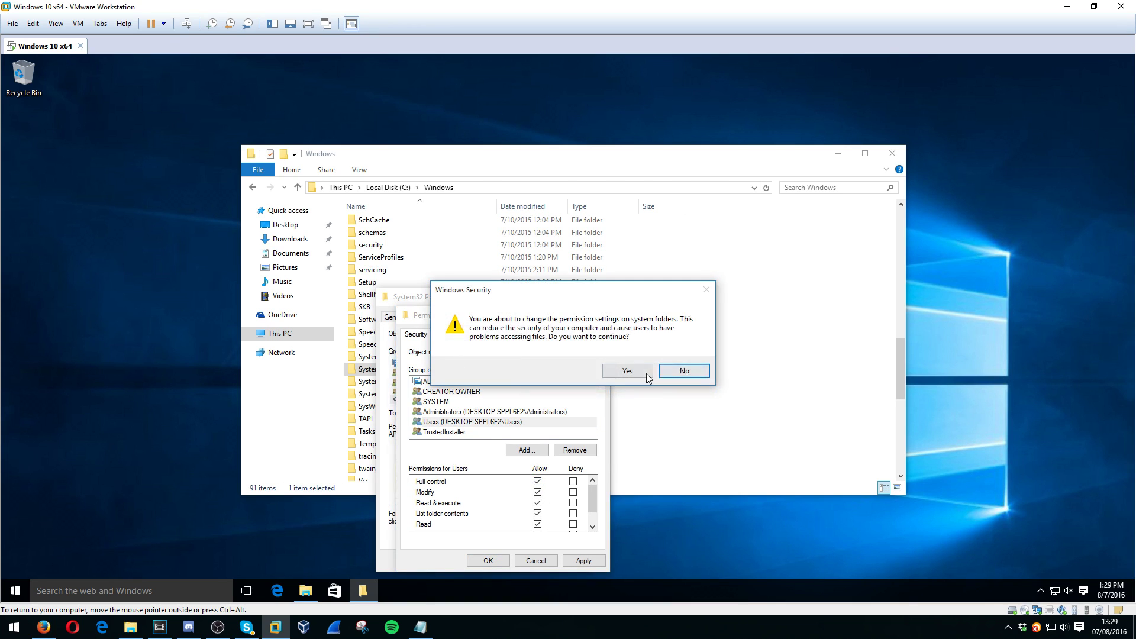
pyautogui.click(644, 373)
pyautogui.click(602, 381)
pyautogui.click(603, 381)
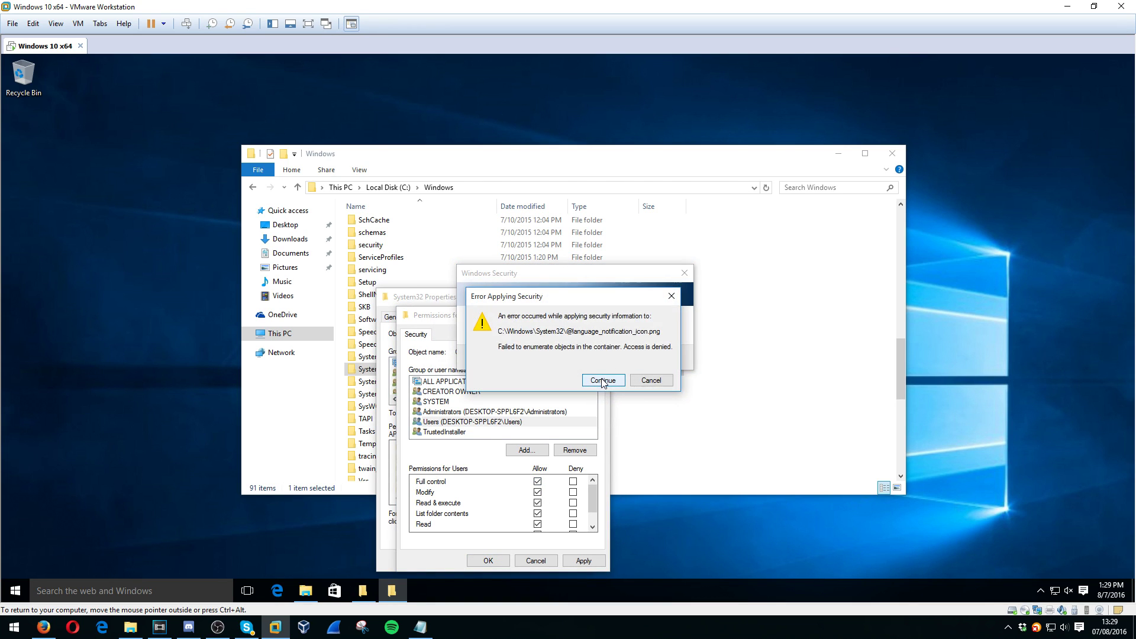
pyautogui.click(603, 381)
pyautogui.click(602, 380)
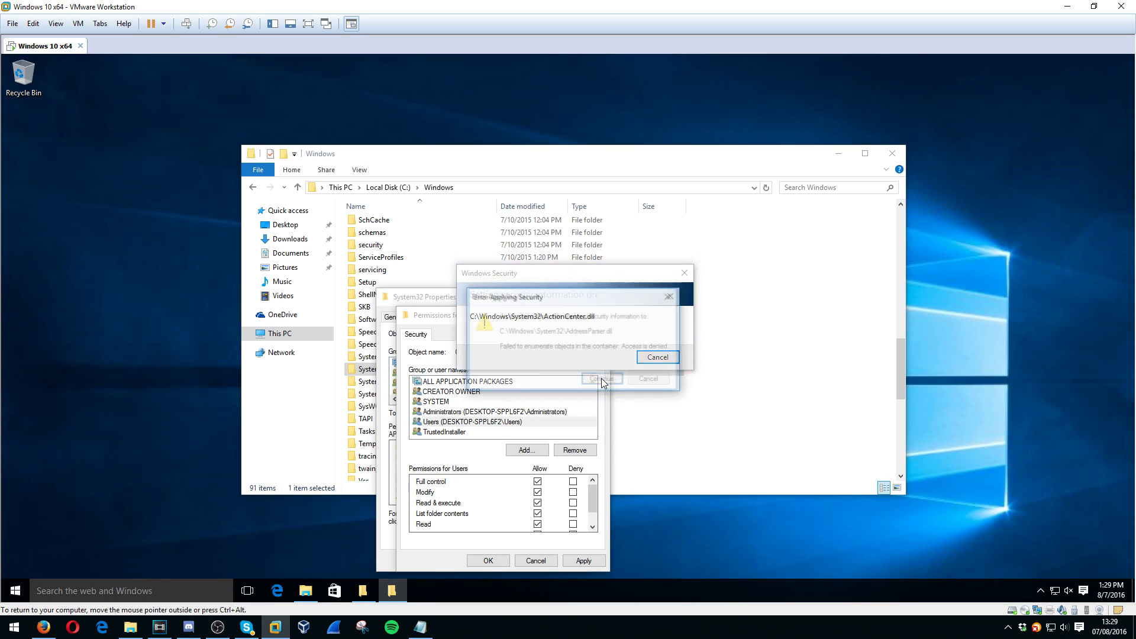
pyautogui.click(602, 378)
# - Open the System32 folder, close its remaining permission and properties dialogs, and rename the cmd application to cmd1
pyautogui.press('Return')
pyautogui.press('Return')
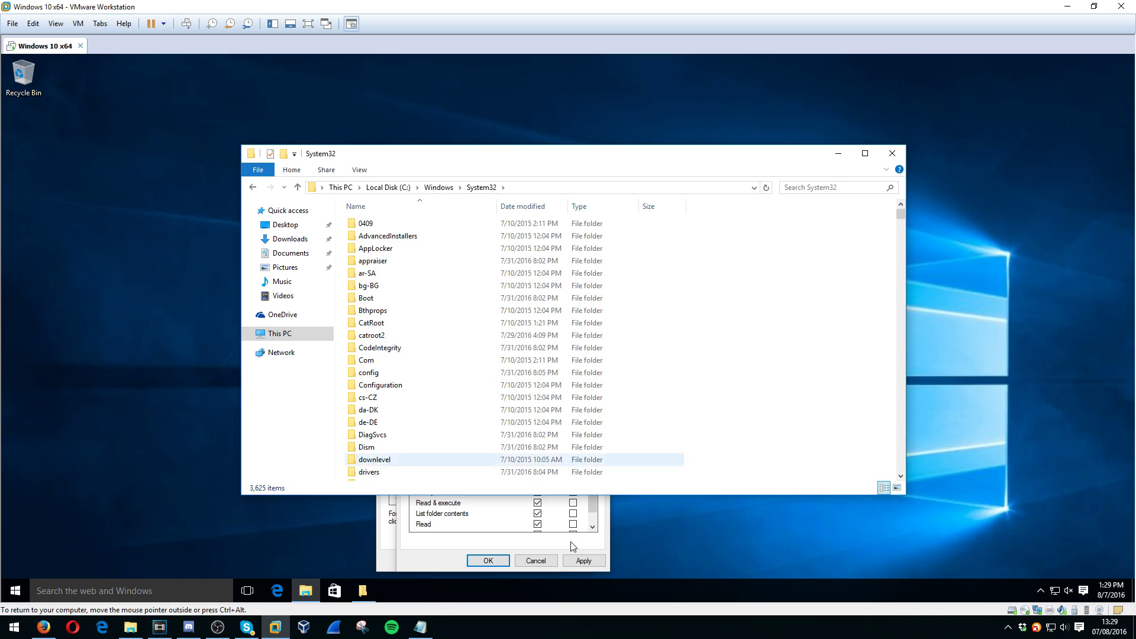
pyautogui.click(536, 560)
pyautogui.click(537, 561)
pyautogui.click(407, 336)
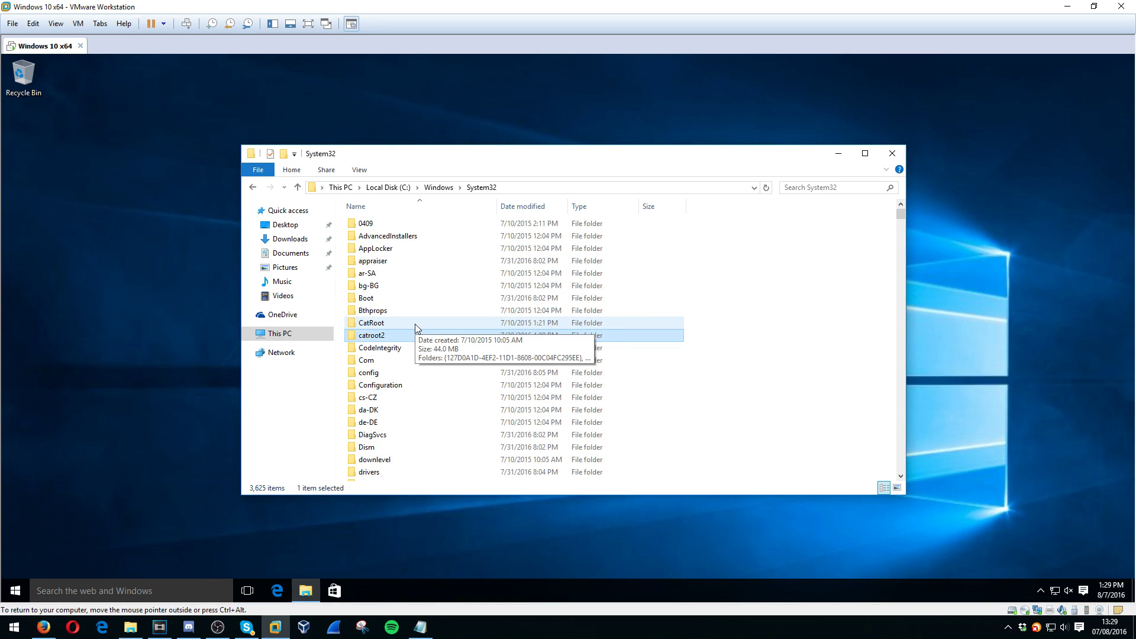
pyautogui.write('cmd1')
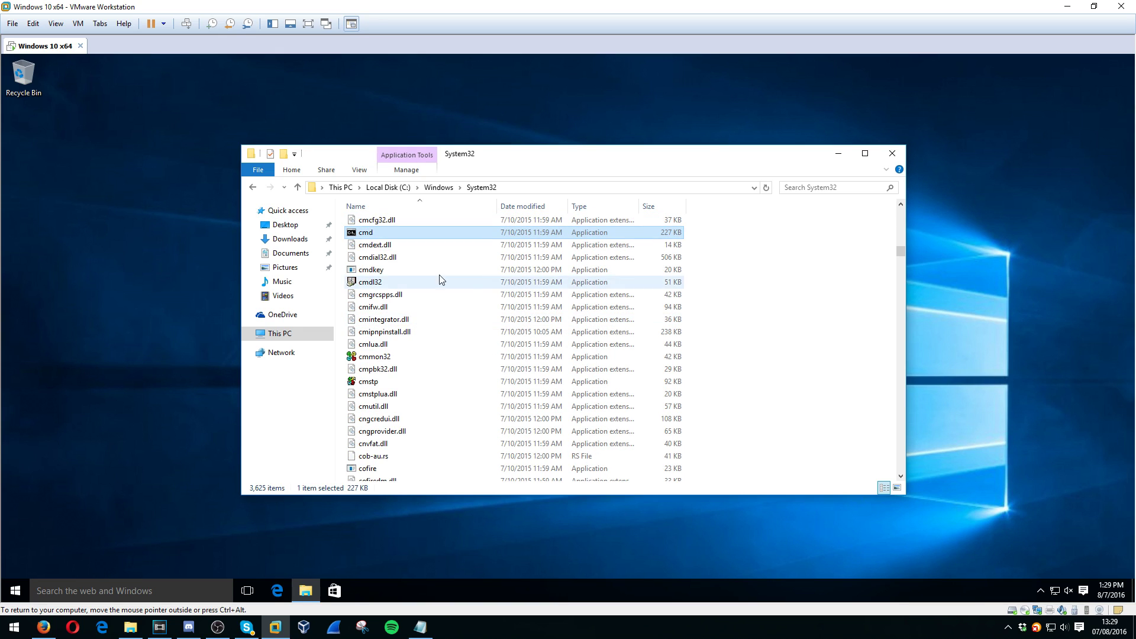
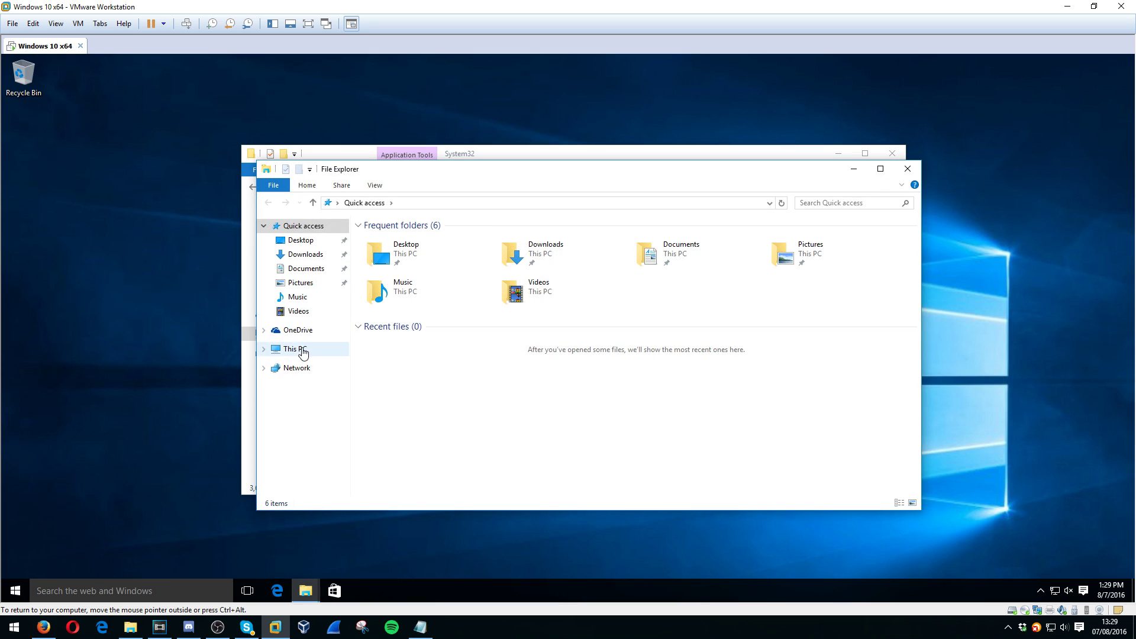
# - Move Fake CMD and Fake Syskey from the desktop into the Pictures folder
pyautogui.click(303, 349)
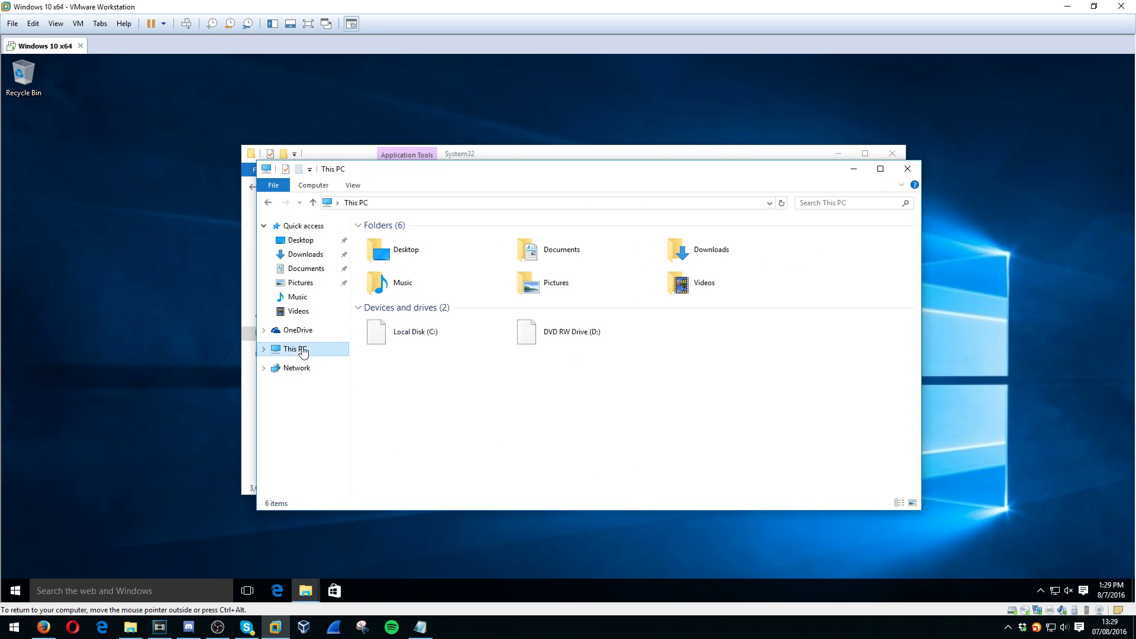
pyautogui.doubleClick(596, 285)
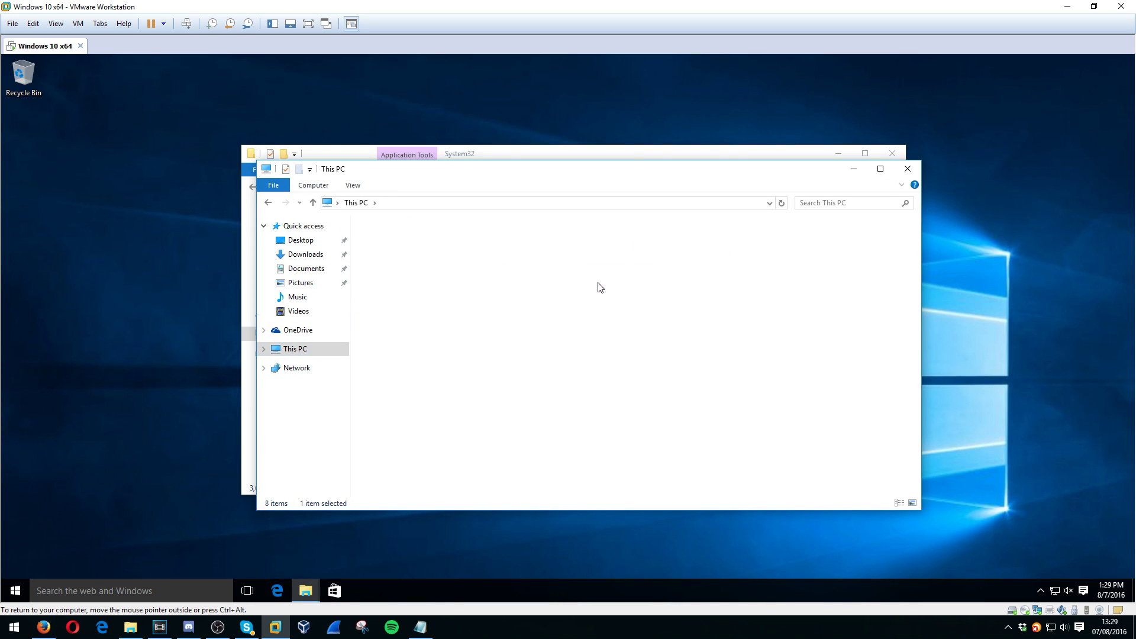
pyautogui.click(847, 153)
pyautogui.moveTo(773, 172); pyautogui.dragTo(485, 137)
pyautogui.moveTo(795, 168); pyautogui.dragTo(850, 260)
pyautogui.hotkey('ctrl', 'x')
pyautogui.click(450, 292)
pyautogui.hotkey('ctrl', 'v')
pyautogui.moveTo(410, 139); pyautogui.dragTo(661, 143)
pyautogui.click(1014, 325)
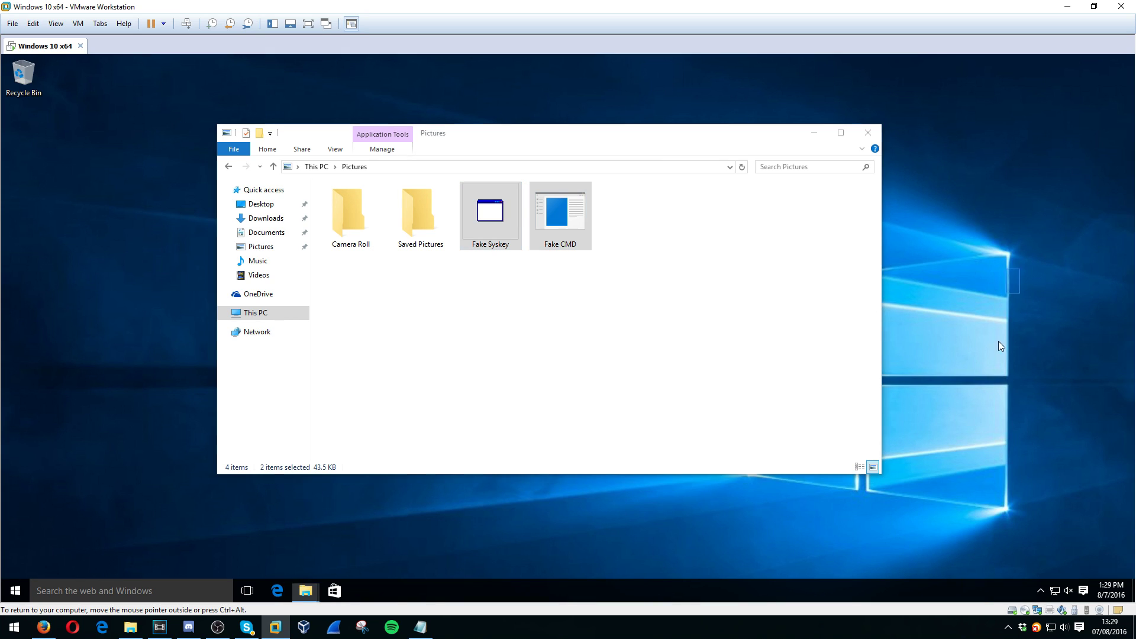
pyautogui.click(601, 323)
# - In the System32 folder, create a shortcut named cmd that targets Fake CMD in the user's Pictures folder
pyautogui.moveTo(303, 592)
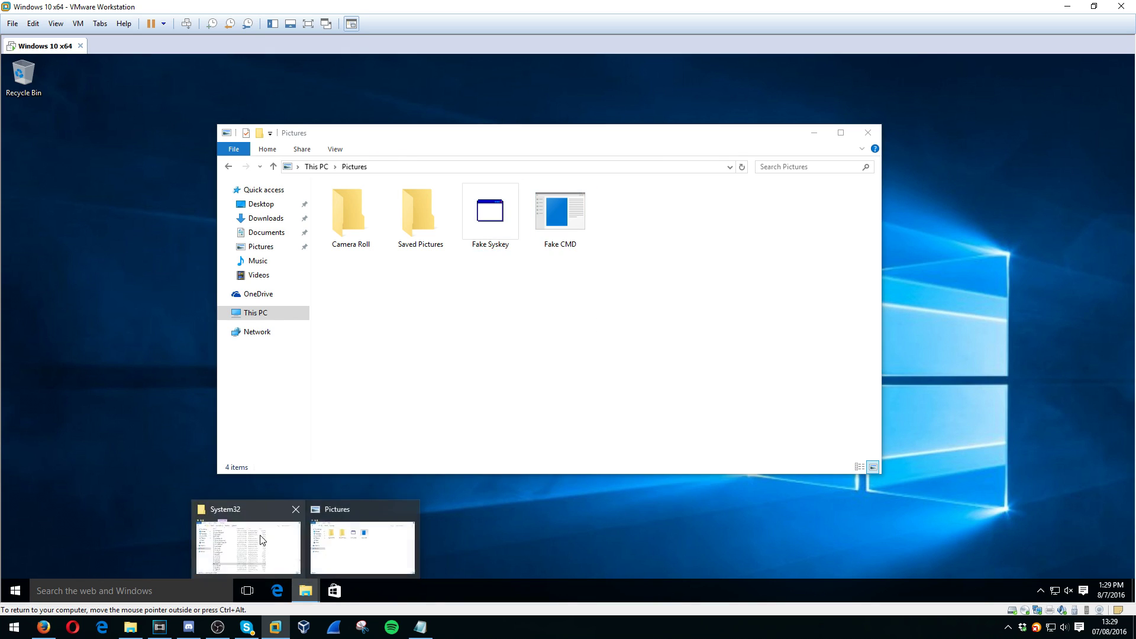
pyautogui.click(251, 538)
pyautogui.rightClick(732, 360)
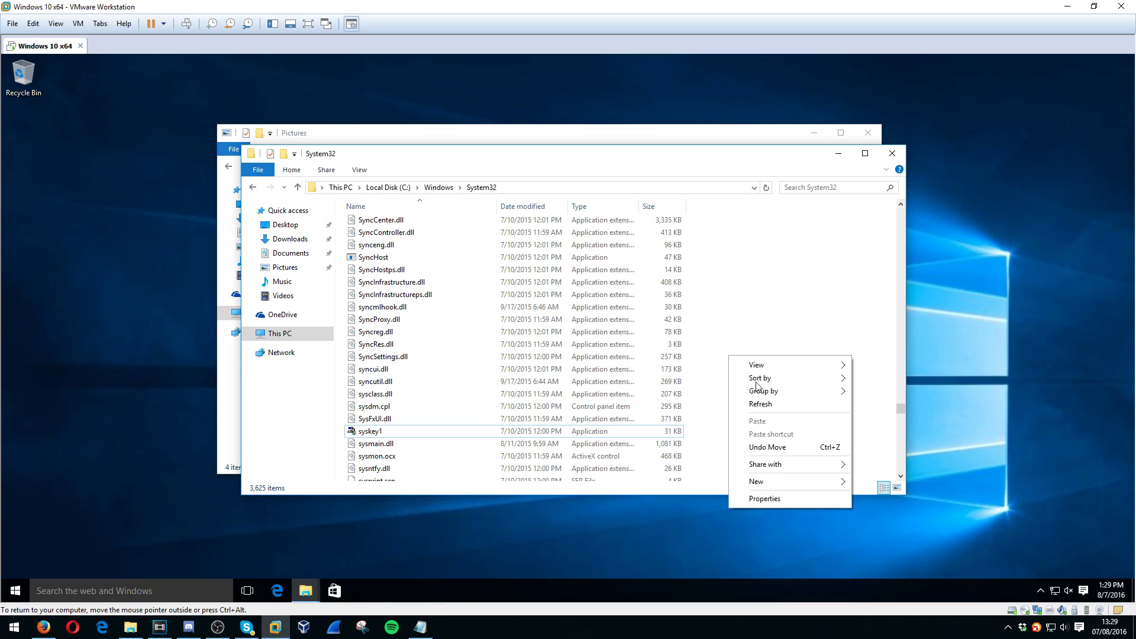
pyautogui.moveTo(770, 479)
pyautogui.click(882, 496)
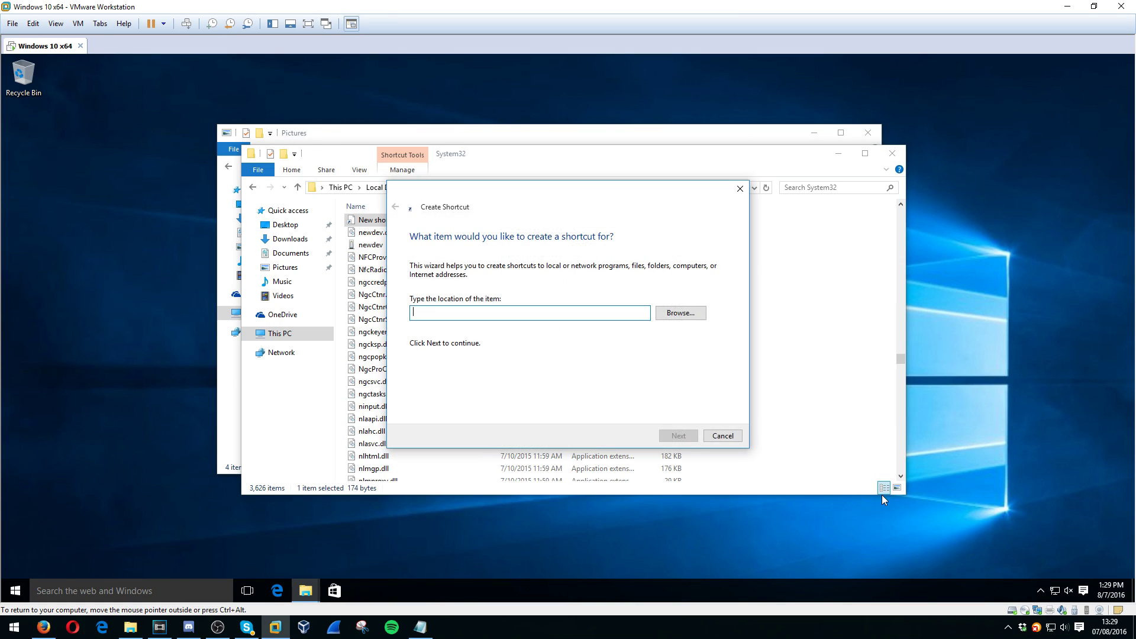
pyautogui.click(680, 314)
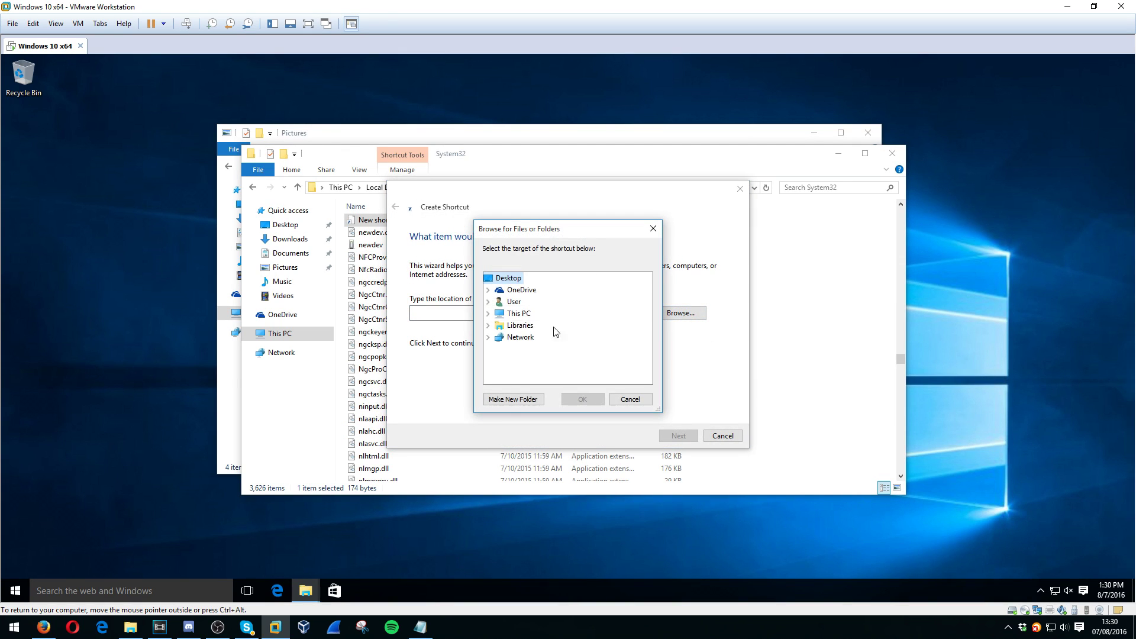
pyautogui.doubleClick(514, 301)
pyautogui.doubleClick(536, 383)
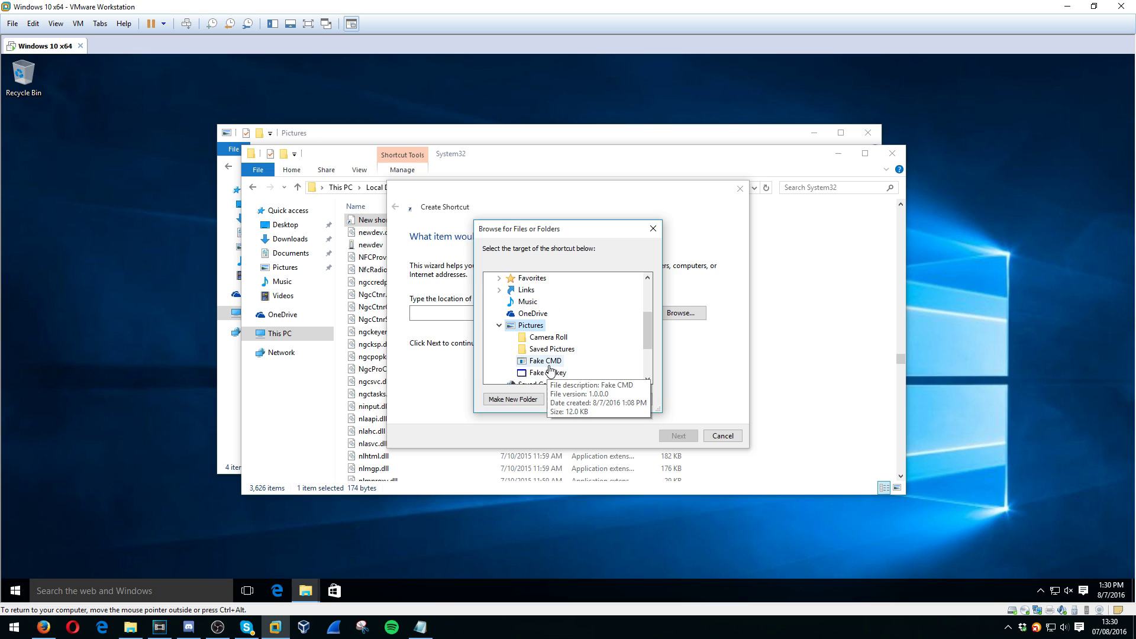
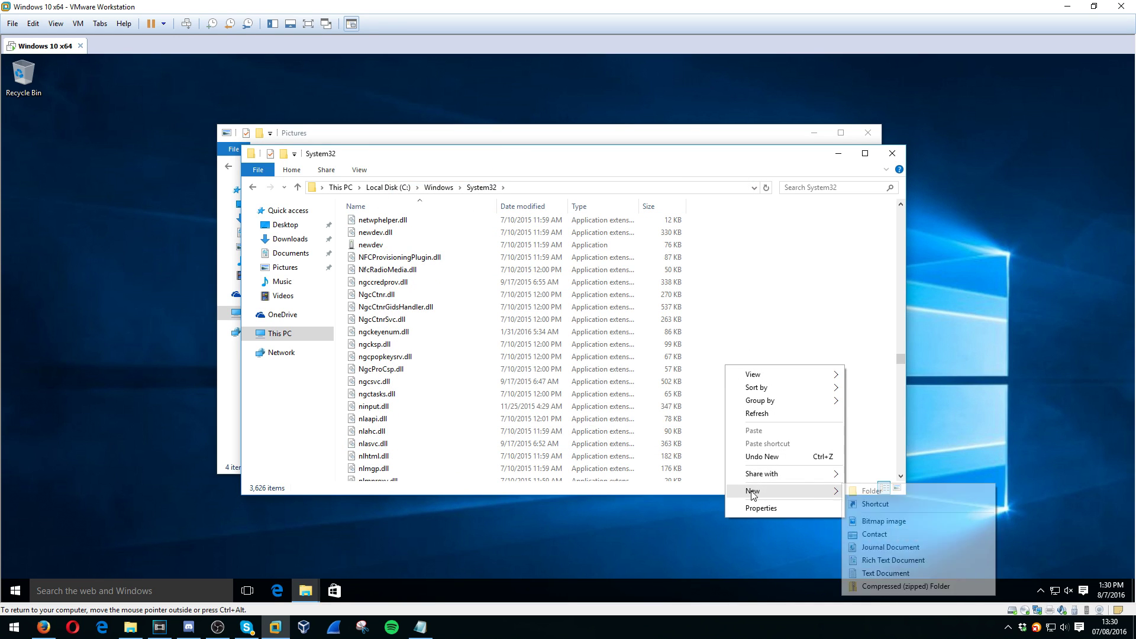
# - Create another shortcut in System32 that targets Fake Syskey in the user's Pictures folder and name it syskey
pyautogui.click(861, 504)
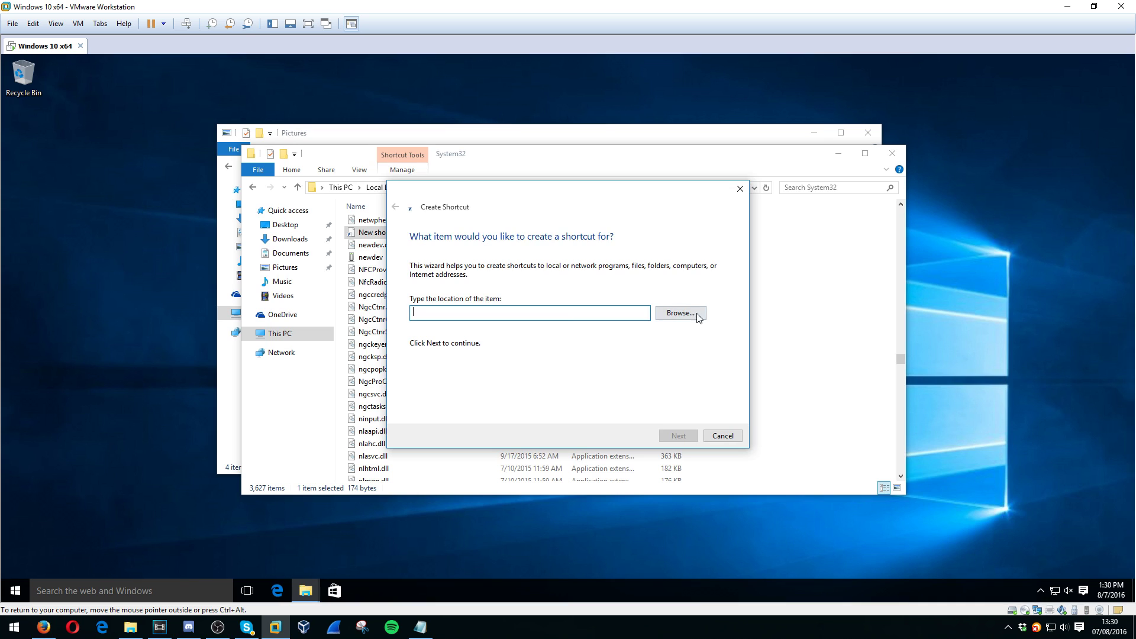
pyautogui.click(681, 314)
pyautogui.click(514, 304)
pyautogui.doubleClick(508, 304)
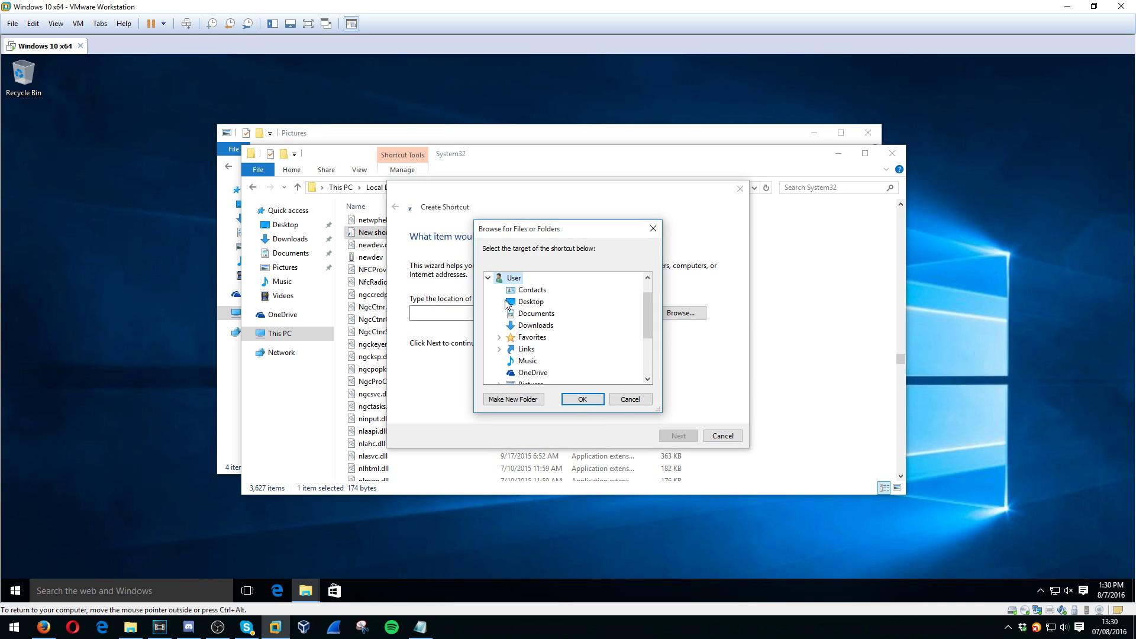
pyautogui.doubleClick(538, 383)
pyautogui.click(548, 373)
pyautogui.click(603, 400)
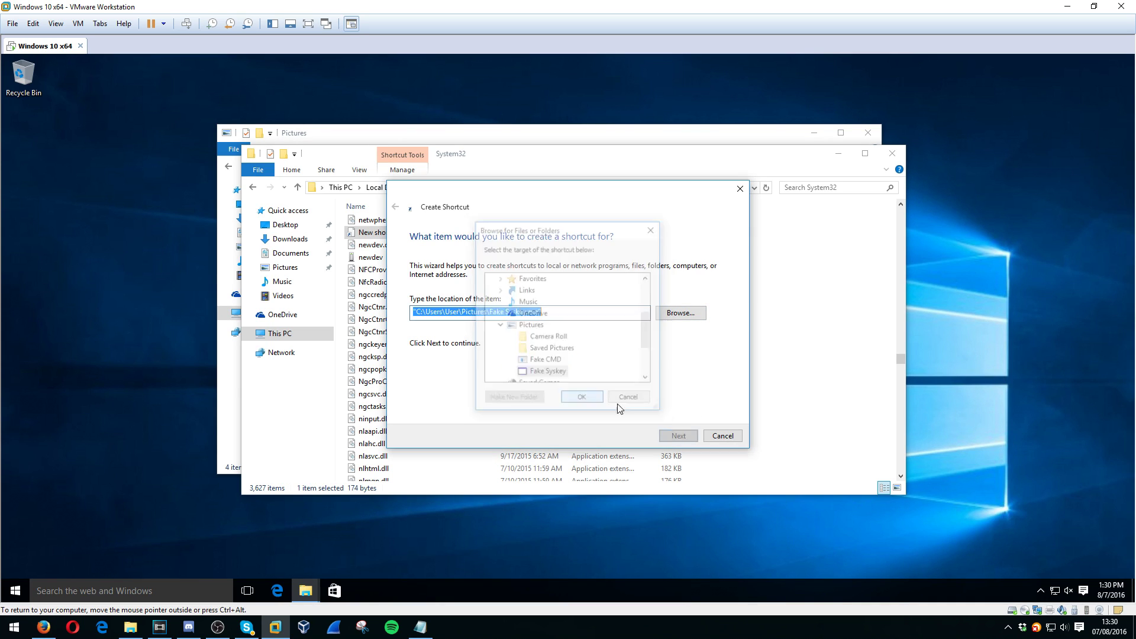
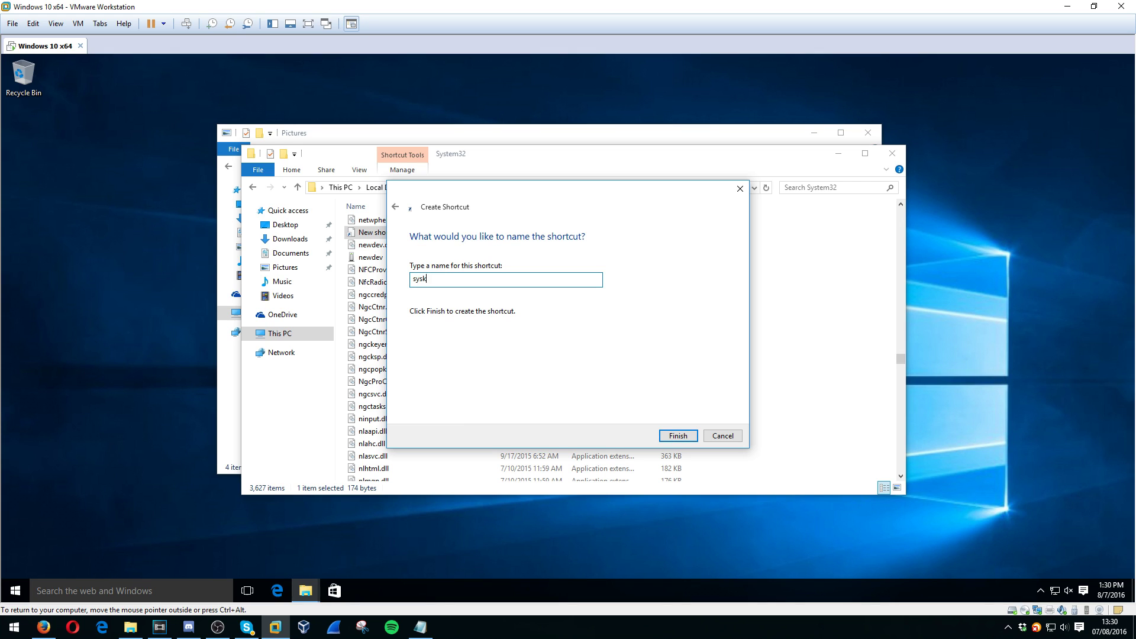
pyautogui.click(674, 436)
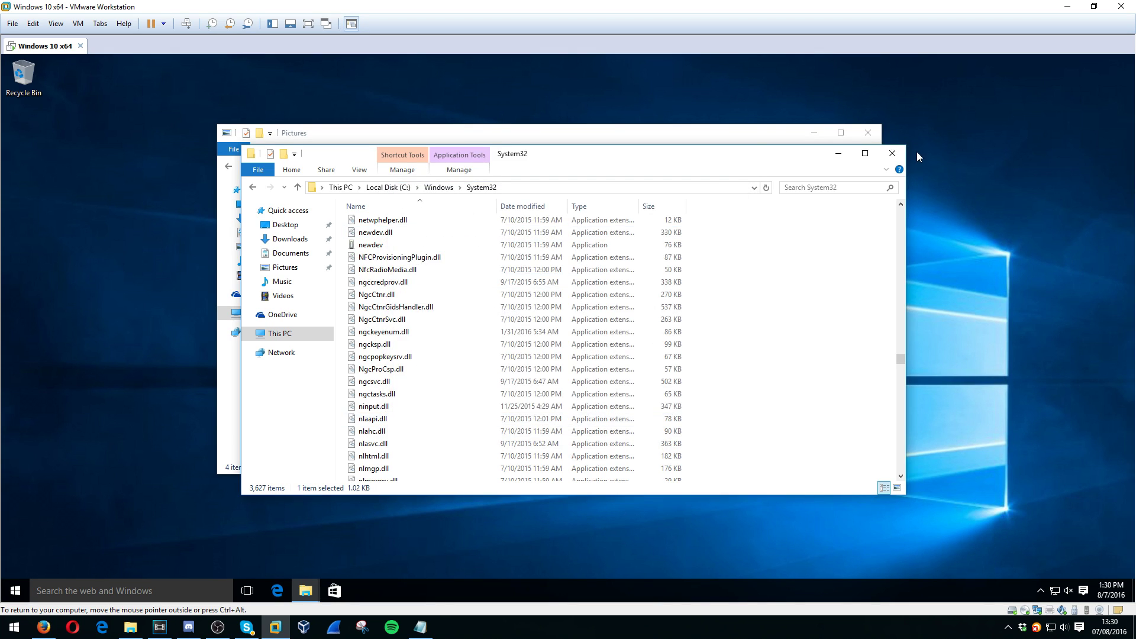
# - Close the System32 window and run syskey to test the new shortcut
pyautogui.click(892, 153)
pyautogui.press('super+r')
pyautogui.write('syskey')
pyautogui.press('Return')
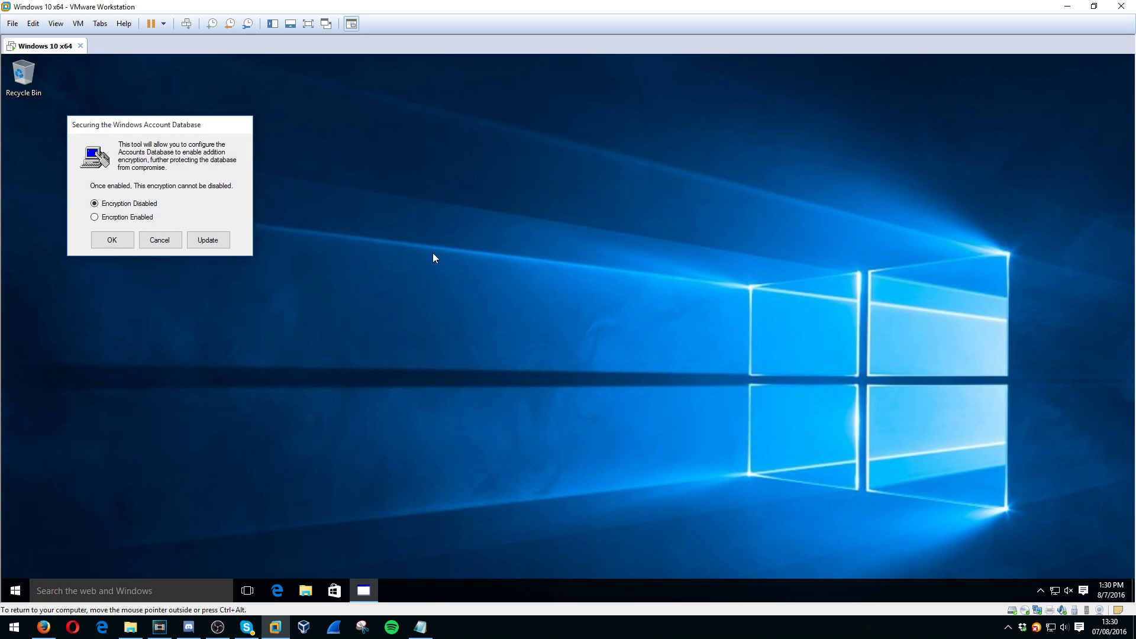
# - Open the fake tool's startup key settings, enter and confirm a startup password, submit it and dismiss the message
pyautogui.click(199, 237)
pyautogui.write('aaa')
pyautogui.press('Tab')
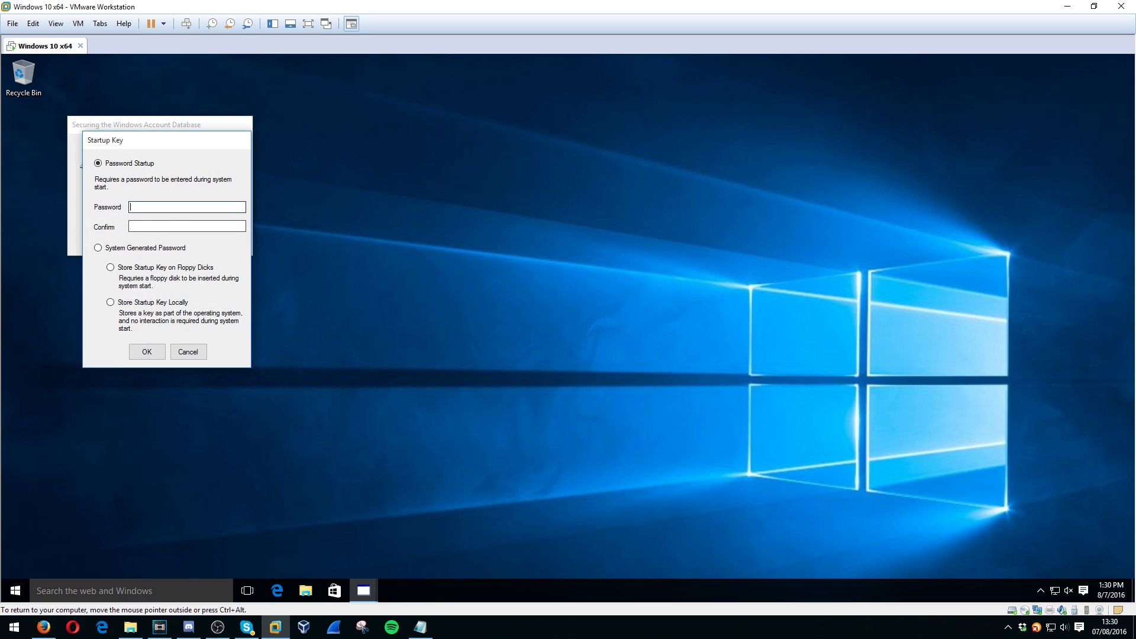
pyautogui.write('aaa')
pyautogui.click(152, 354)
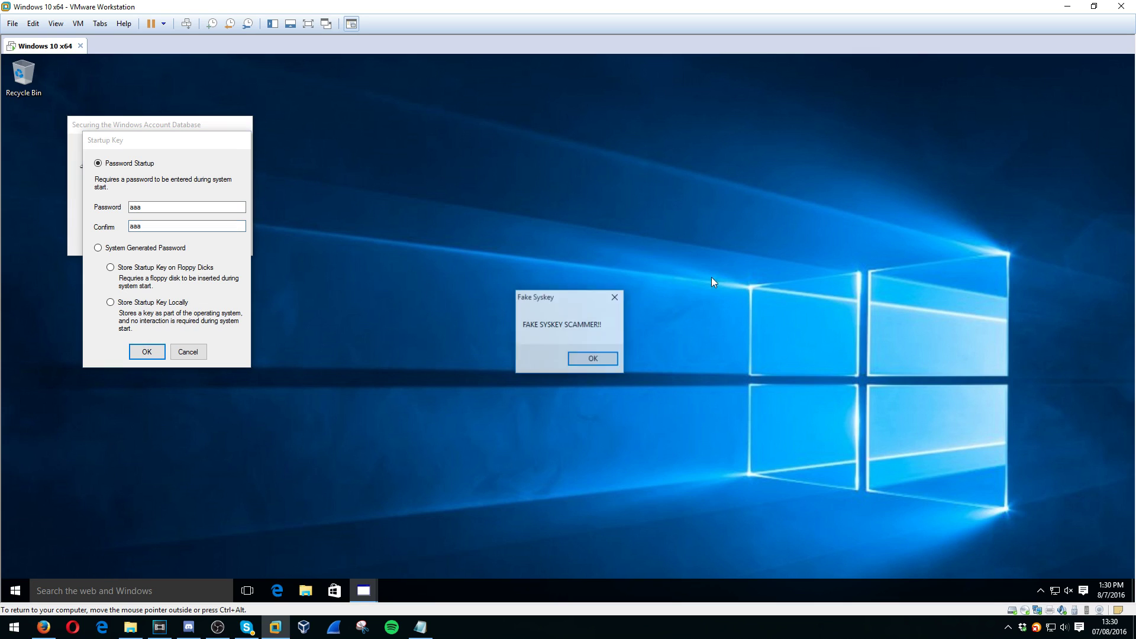
pyautogui.click(594, 360)
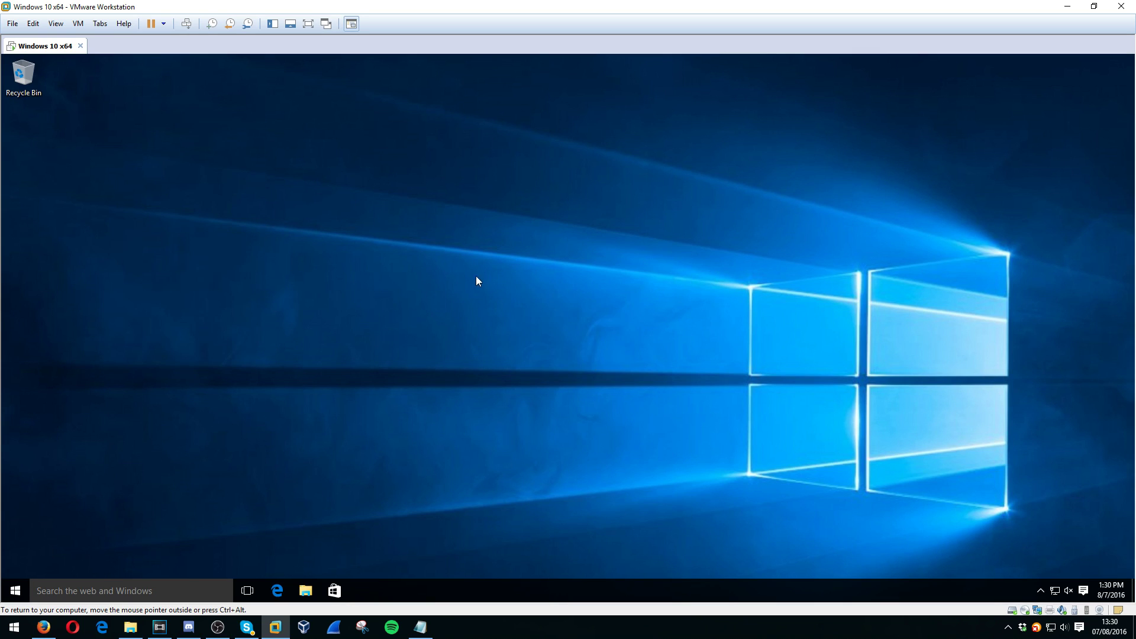
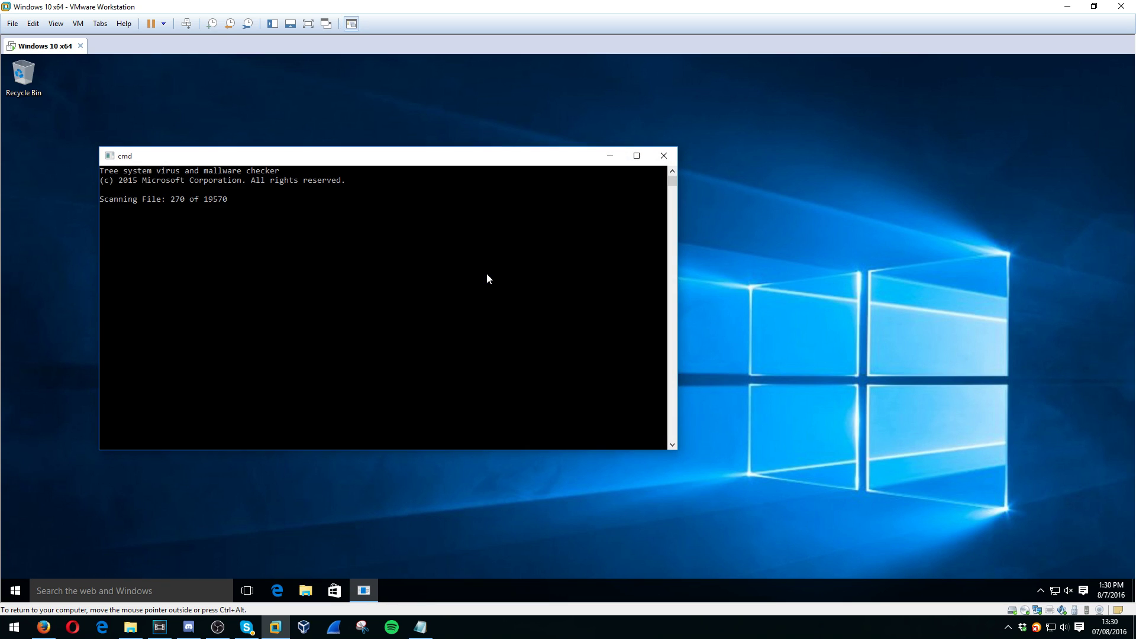
# - Close the fake cmd window, then copy the wevtutil event-log clearing command from the untitled Notepad document on the host and minimize it
pyautogui.click(664, 155)
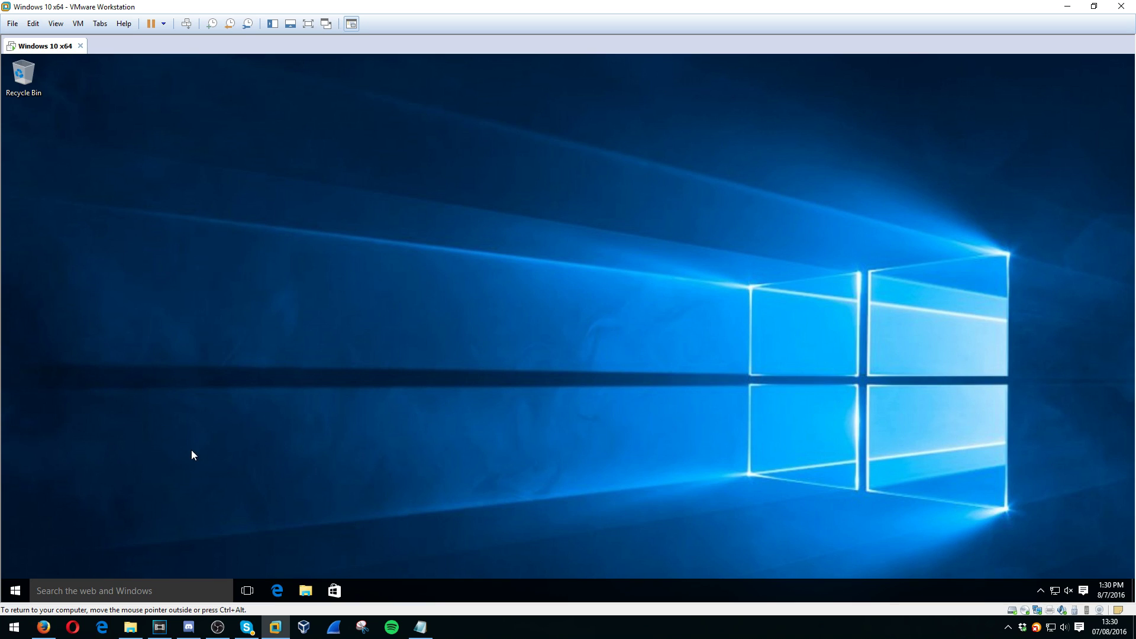
pyautogui.click(421, 629)
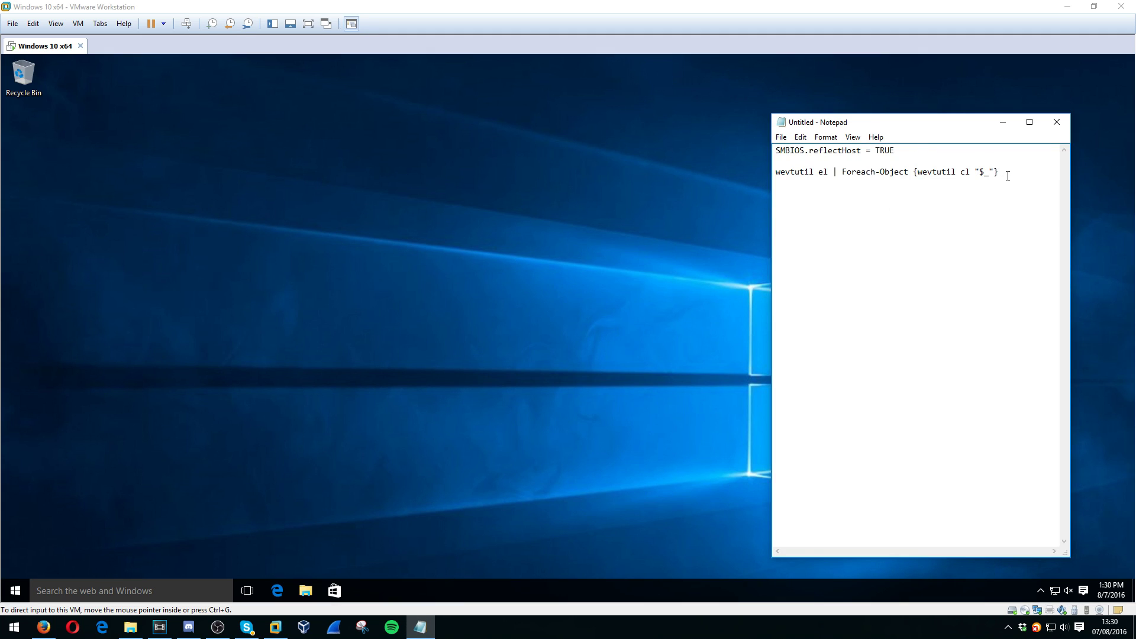
pyautogui.moveTo(1007, 177); pyautogui.dragTo(767, 176)
pyautogui.click(1003, 122)
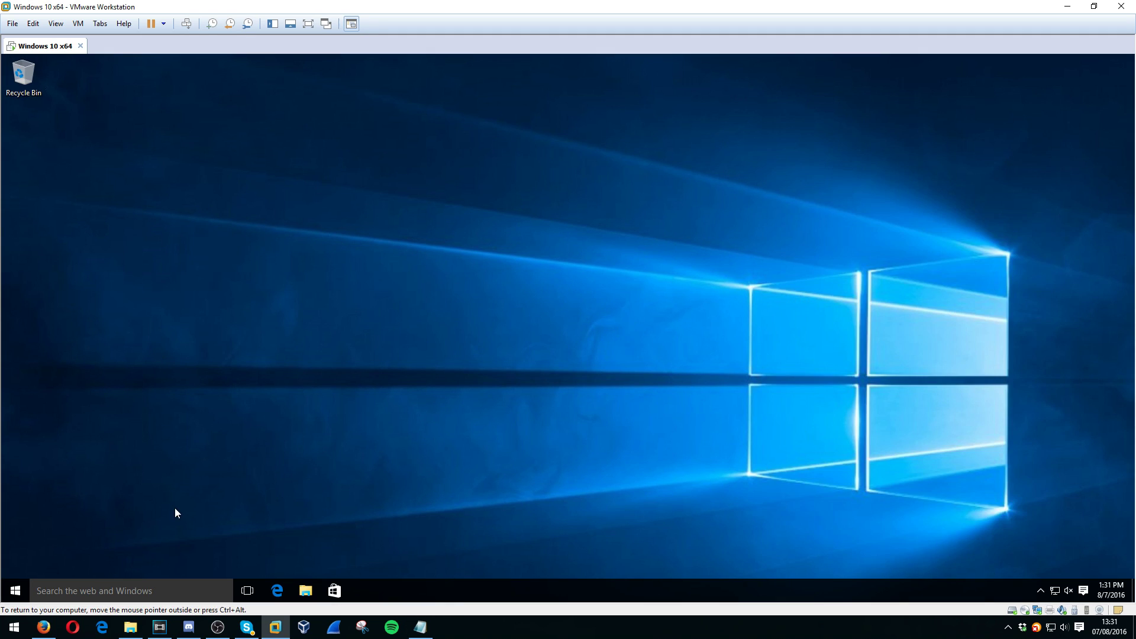
# - Run the copied wevtutil command in Windows PowerShell as administrator and check Administrative Events in a widened Event Viewer
pyautogui.press('super')
pyautogui.write('powershe')
pyautogui.rightClick(128, 290)
pyautogui.click(180, 307)
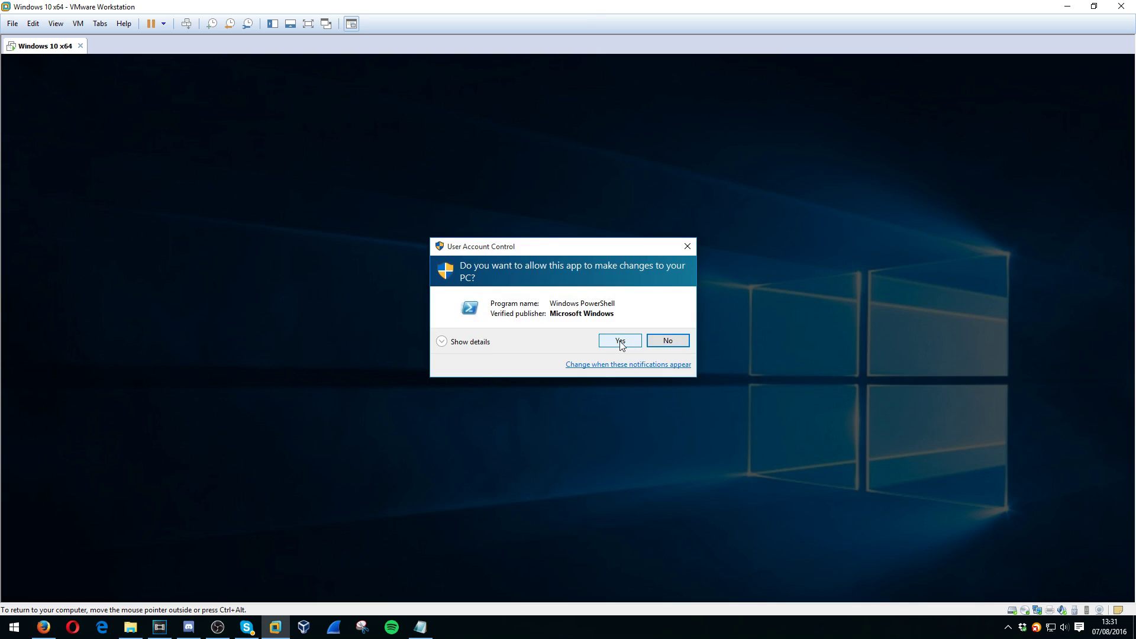
pyautogui.click(615, 340)
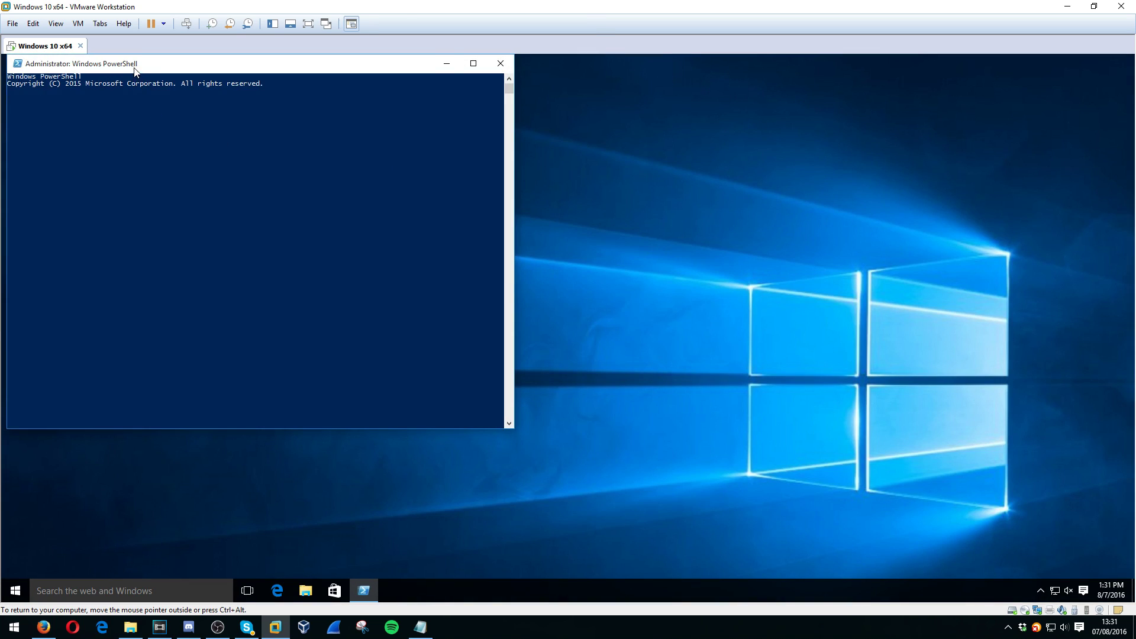
pyautogui.moveTo(135, 68); pyautogui.dragTo(330, 120)
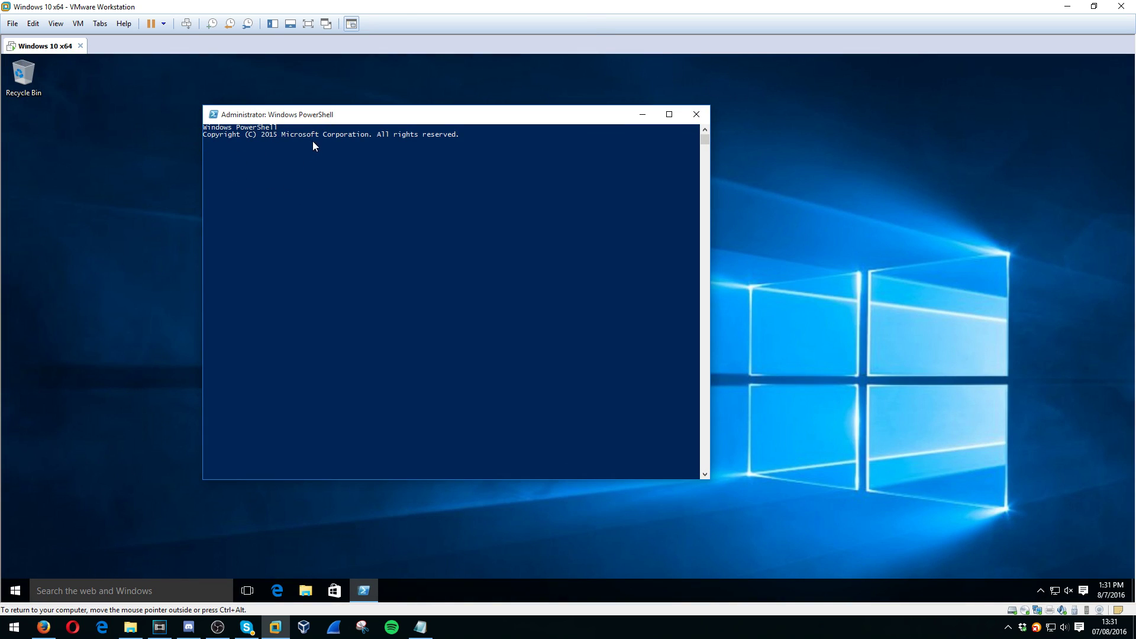
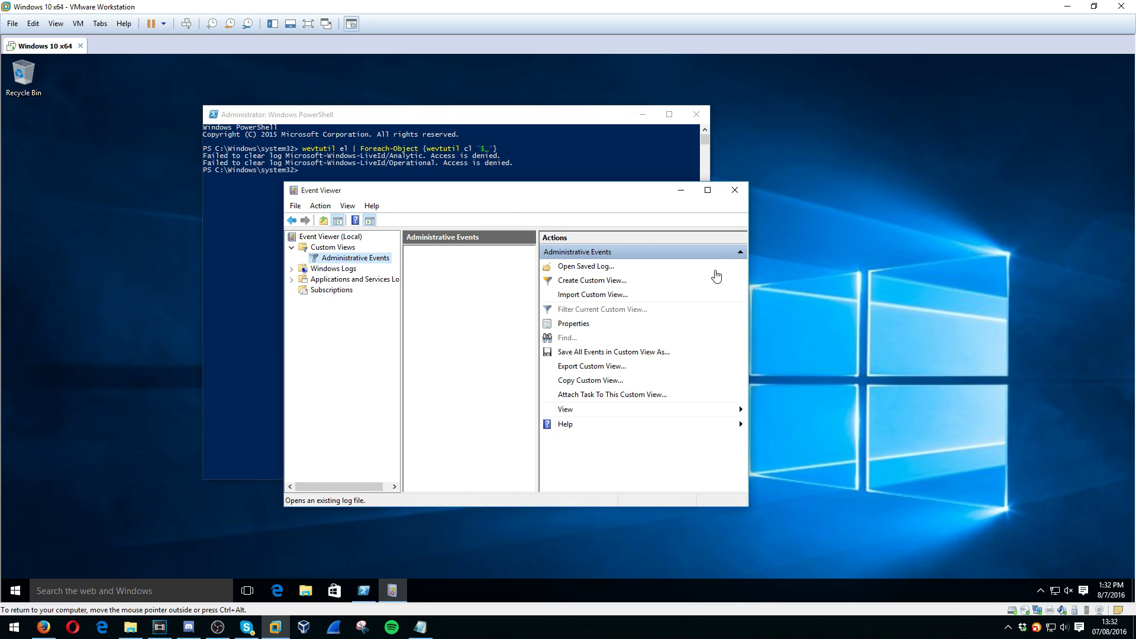
pyautogui.moveTo(748, 286); pyautogui.dragTo(1003, 307)
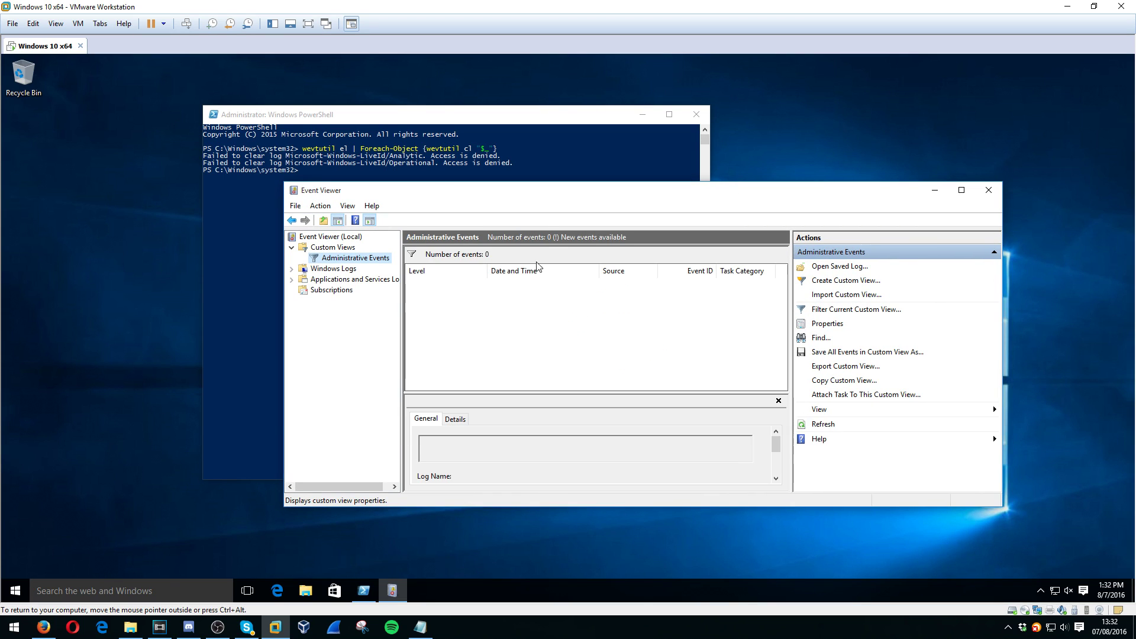
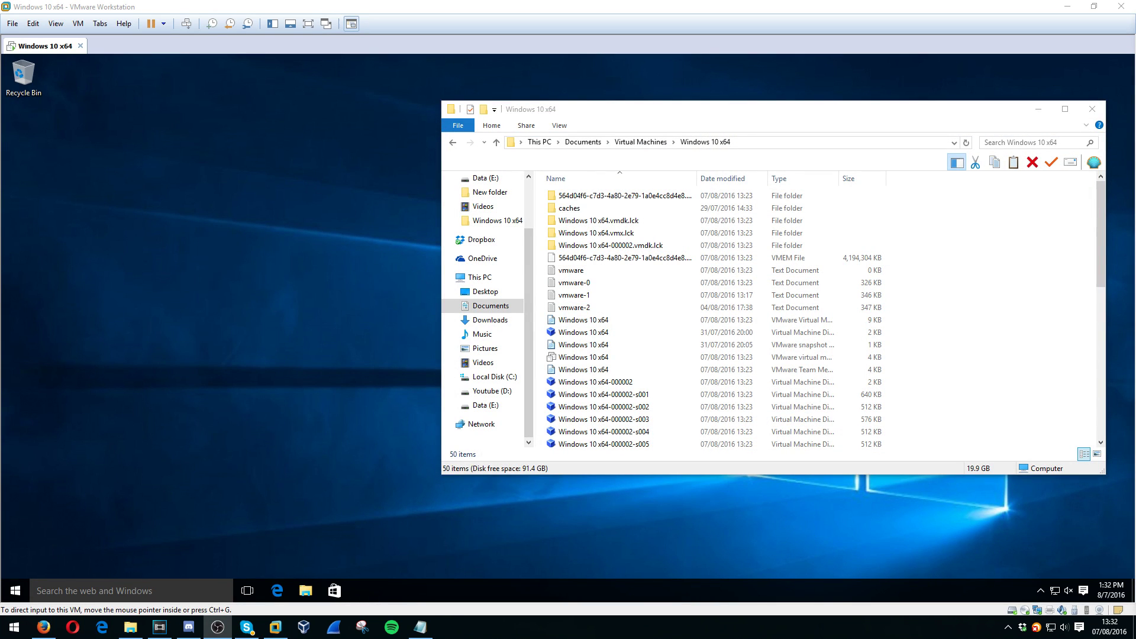
# - Close VMware Workstation with the virtual machine powered off, and select the VMware virtual machine configuration file in its Windows 10 x64 folder
pyautogui.click(1121, 7)
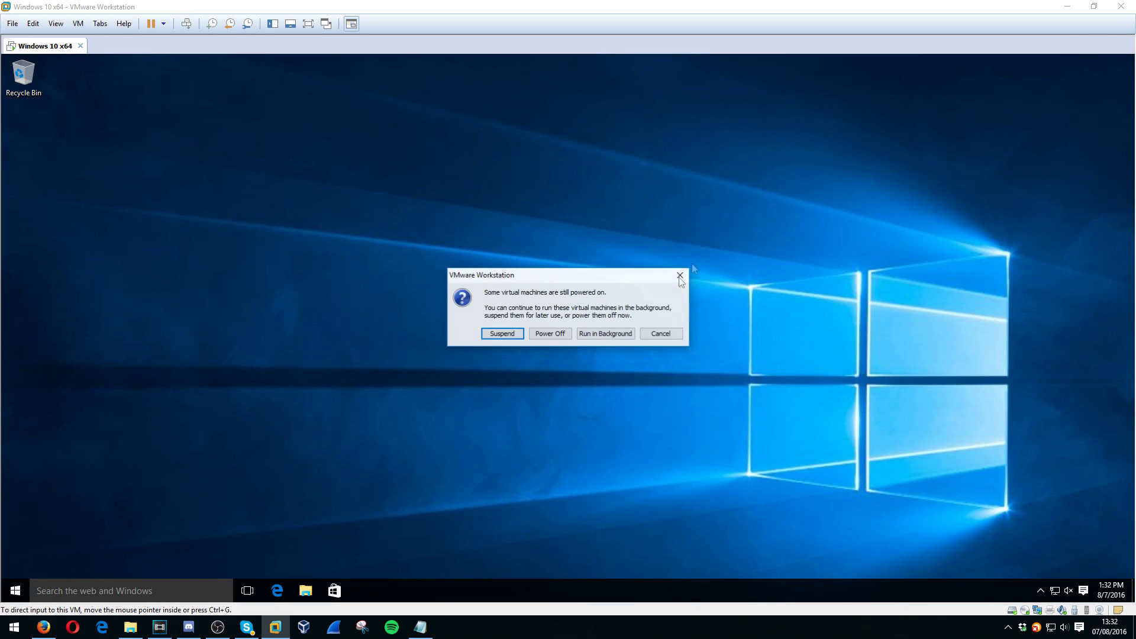
pyautogui.click(563, 331)
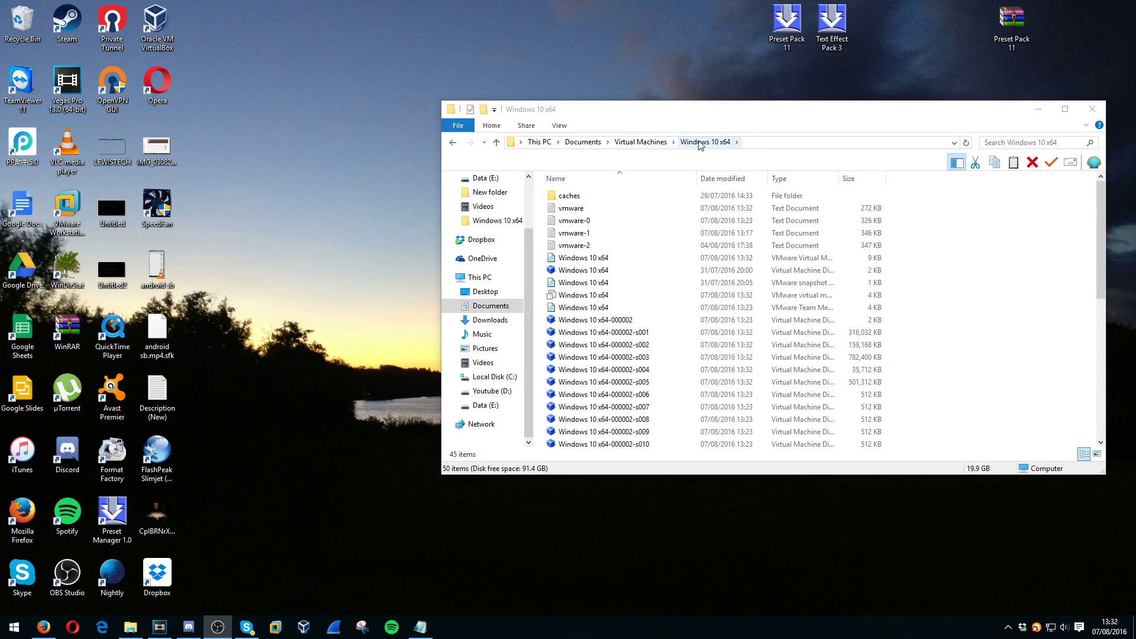
pyautogui.moveTo(840, 179); pyautogui.dragTo(924, 178)
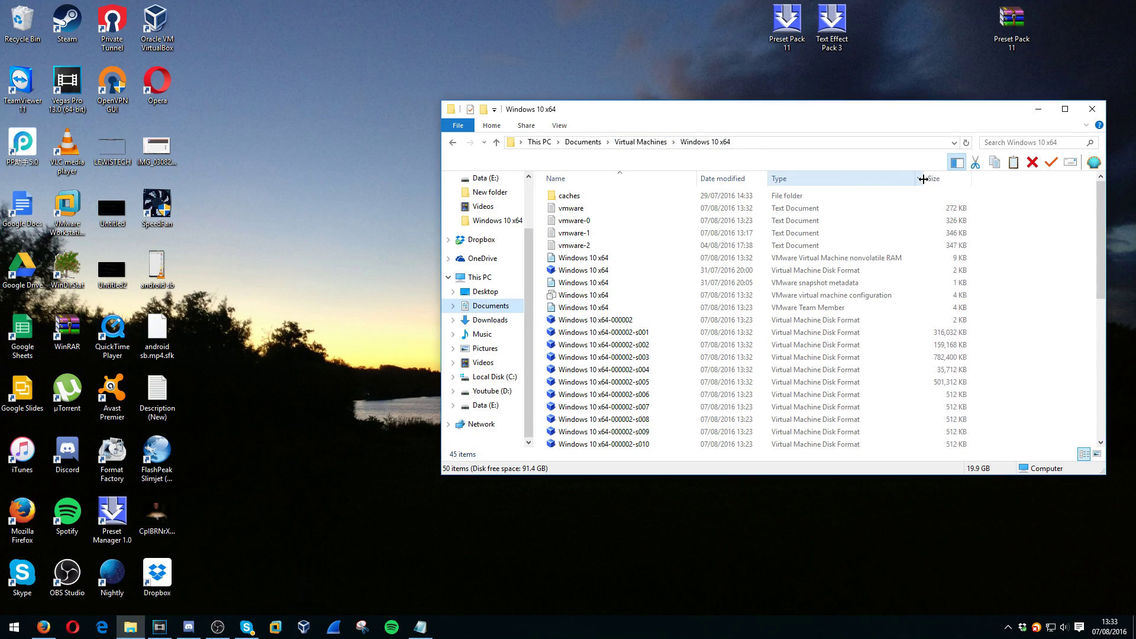
pyautogui.click(931, 298)
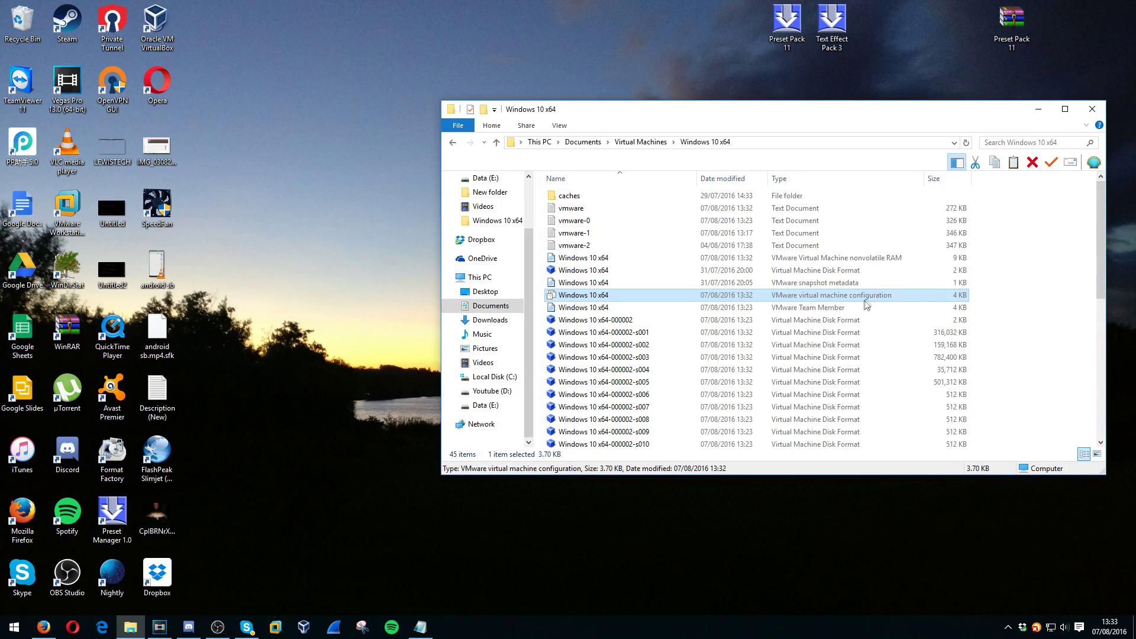
# - Copy the line SMBIOS.reflectHost = TRUE from the untitled Notepad document and minimize it
pyautogui.hotkey('alt', 'Tab')
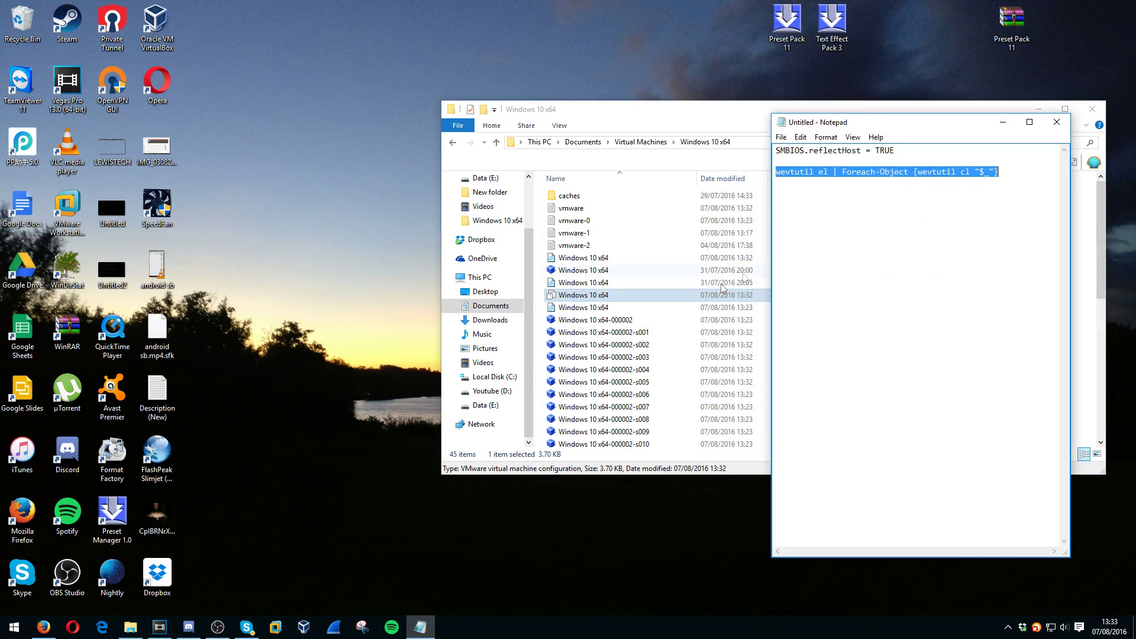
pyautogui.moveTo(905, 150); pyautogui.dragTo(776, 150)
pyautogui.hotkey('ctrl', 'c')
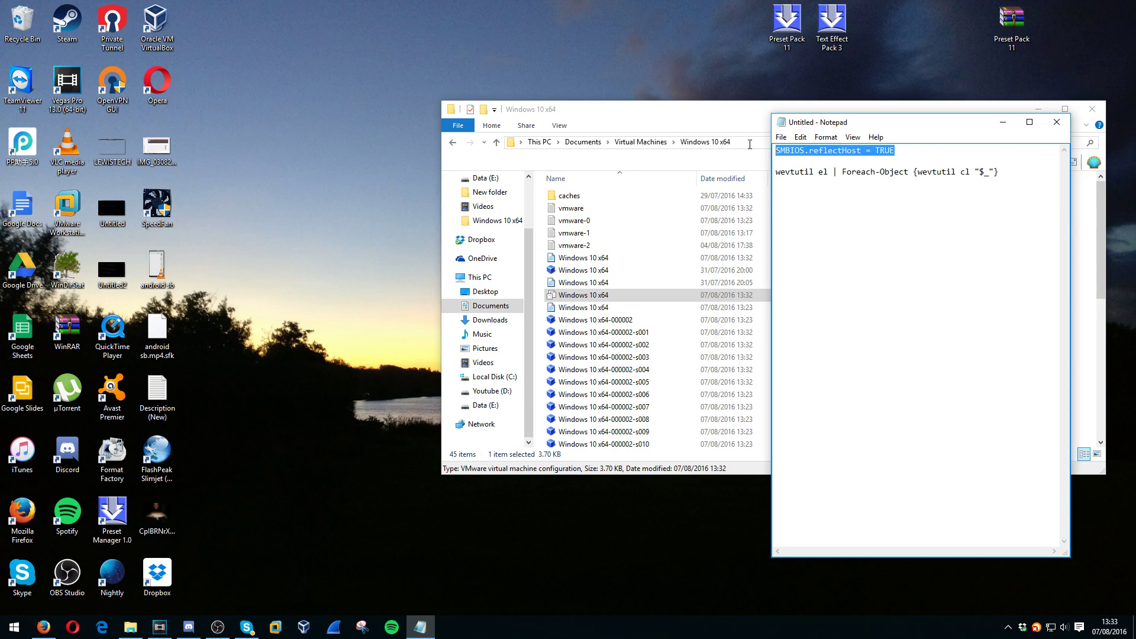
pyautogui.click(1002, 122)
# - Open the Windows 10 x64 configuration file in Notepad, add SMBIOS.reflectHost = TRUE at its end, and save it on closing
pyautogui.rightClick(859, 303)
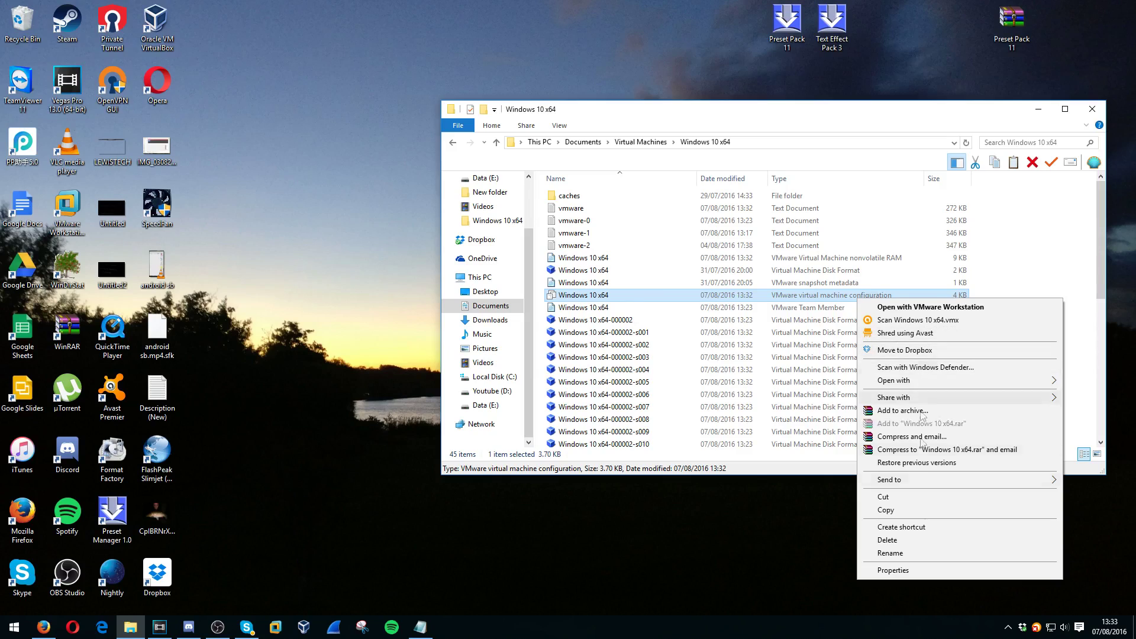
pyautogui.moveTo(871, 380)
pyautogui.click(761, 381)
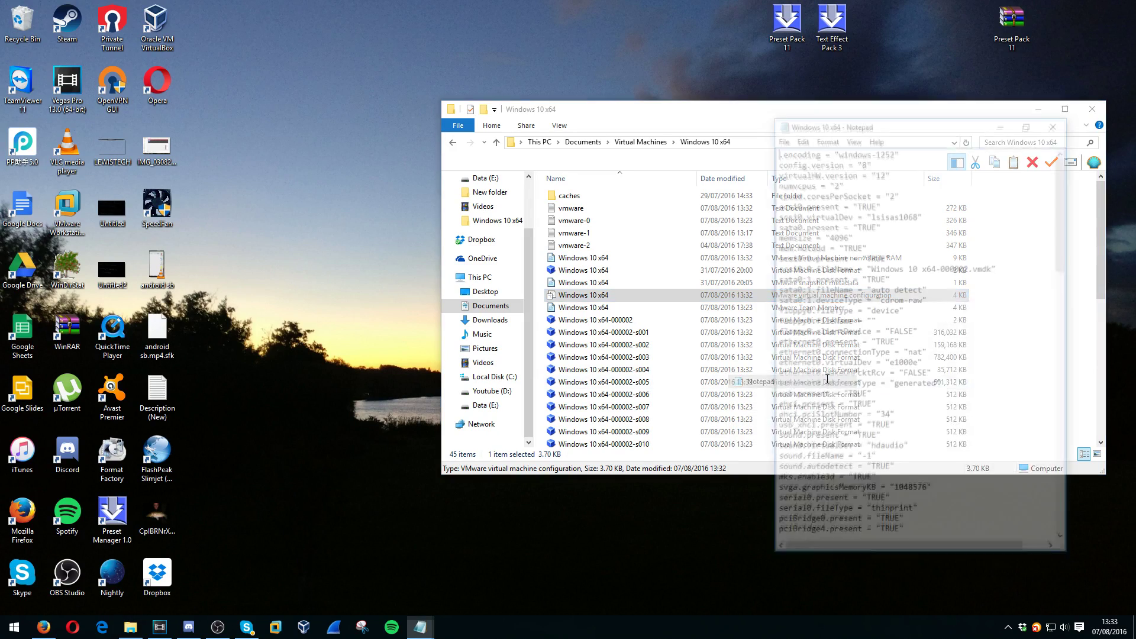
pyautogui.scroll(-18, 977, 441)
pyautogui.scroll(-9, 982, 470)
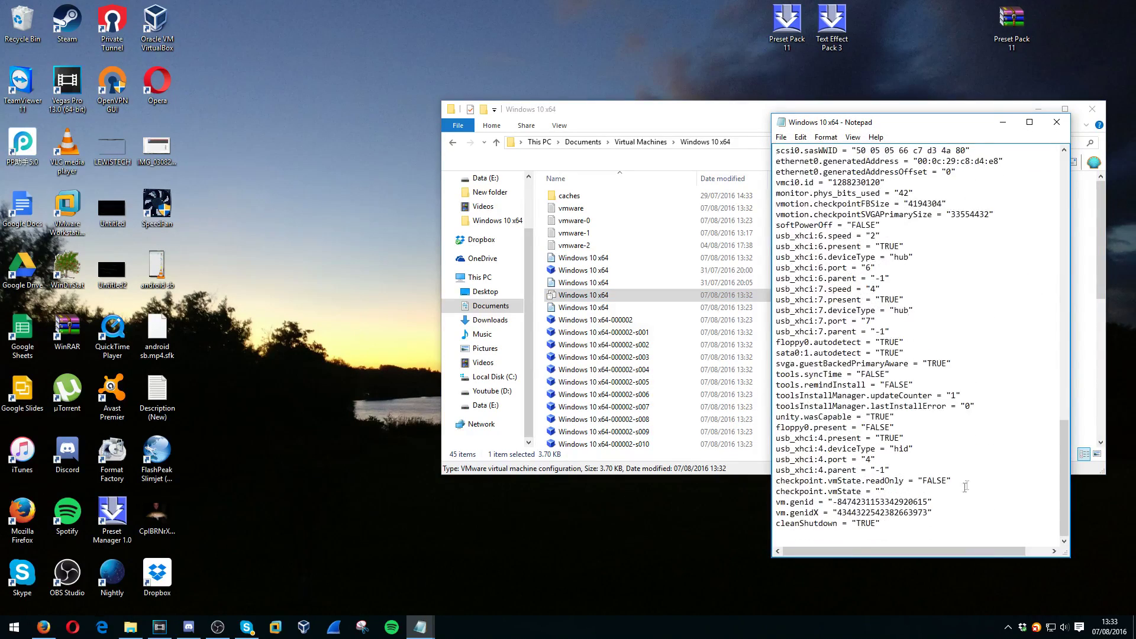
pyautogui.hotkey('ctrl', 'v')
pyautogui.click(1057, 122)
pyautogui.click(534, 335)
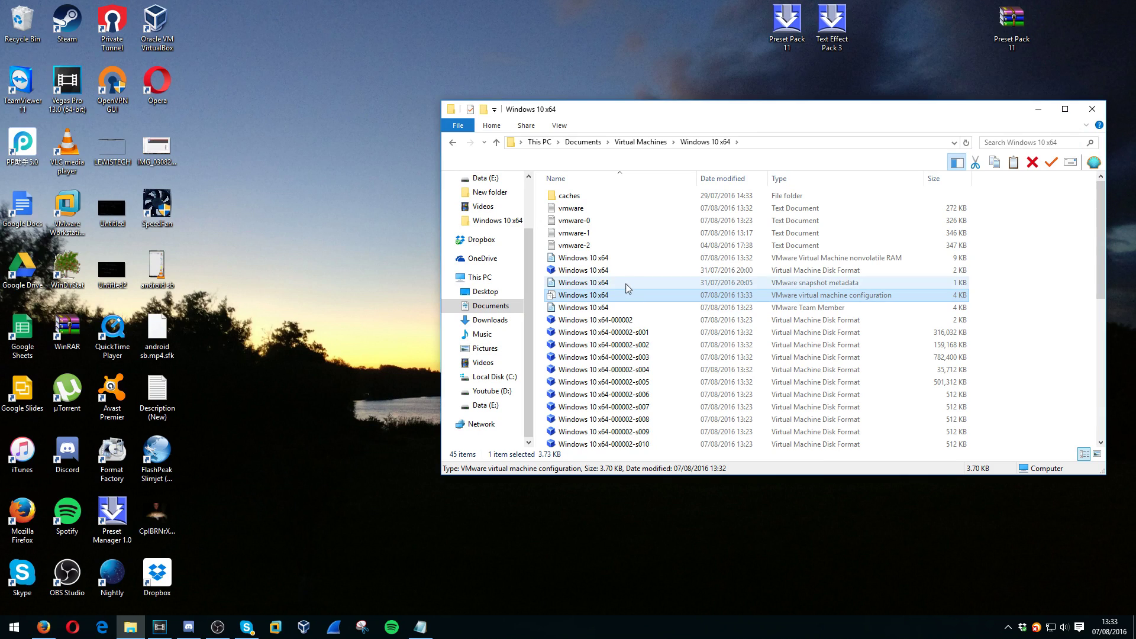
# - Open the Windows 10 x64 configuration file in VMware Workstation, power on the virtual machine and enter its desktop once booted
pyautogui.press('Return')
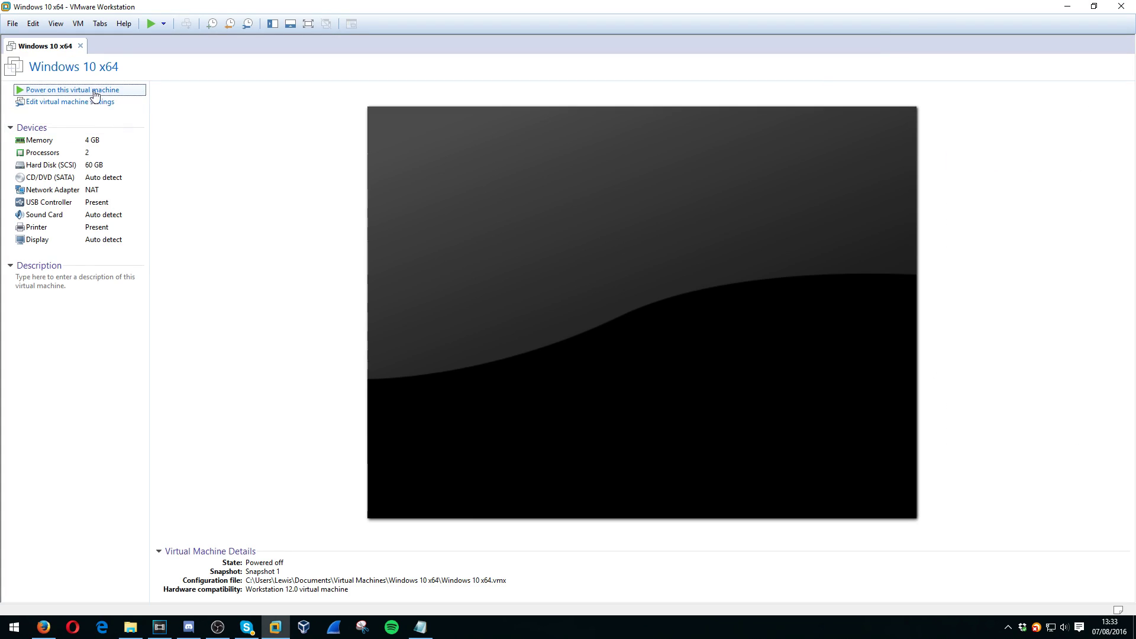
pyautogui.click(91, 90)
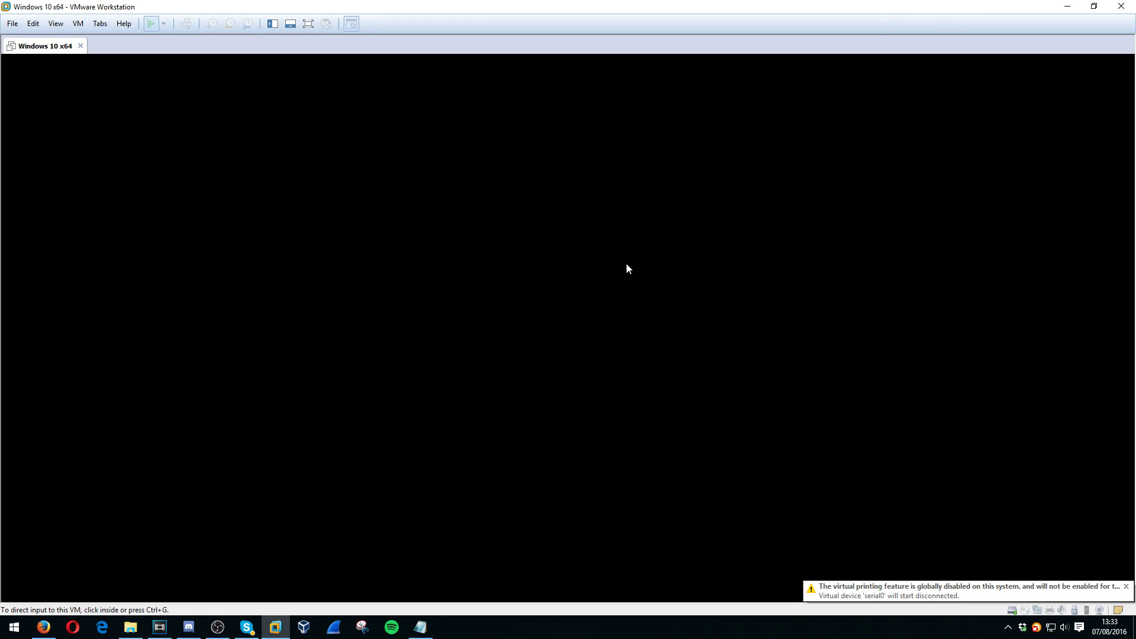
pyautogui.click(1127, 587)
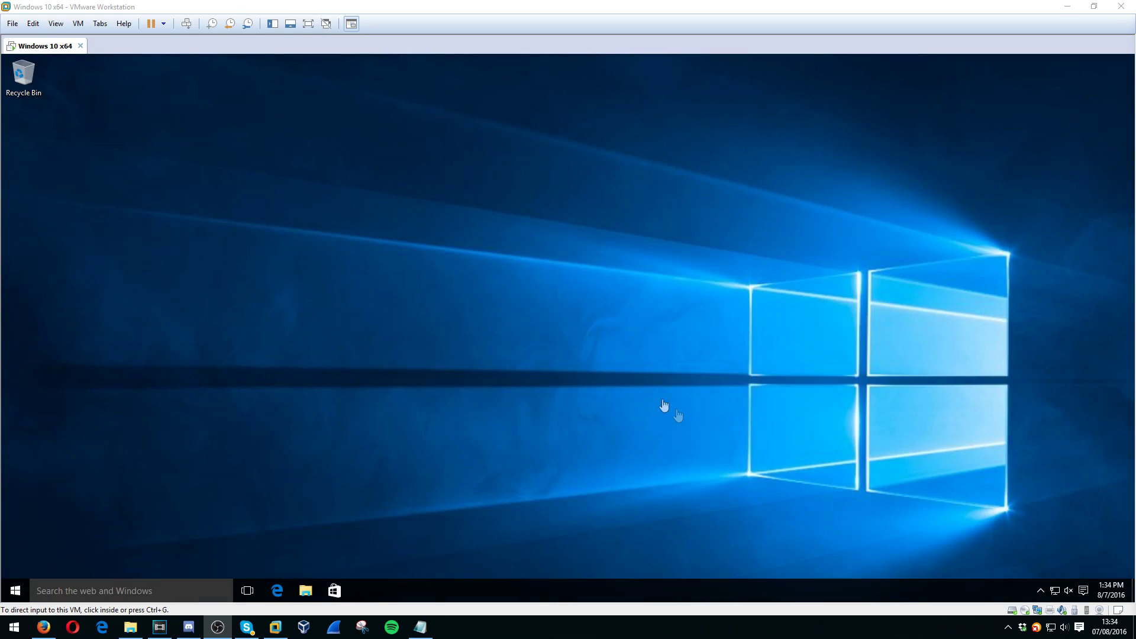
pyautogui.click(664, 406)
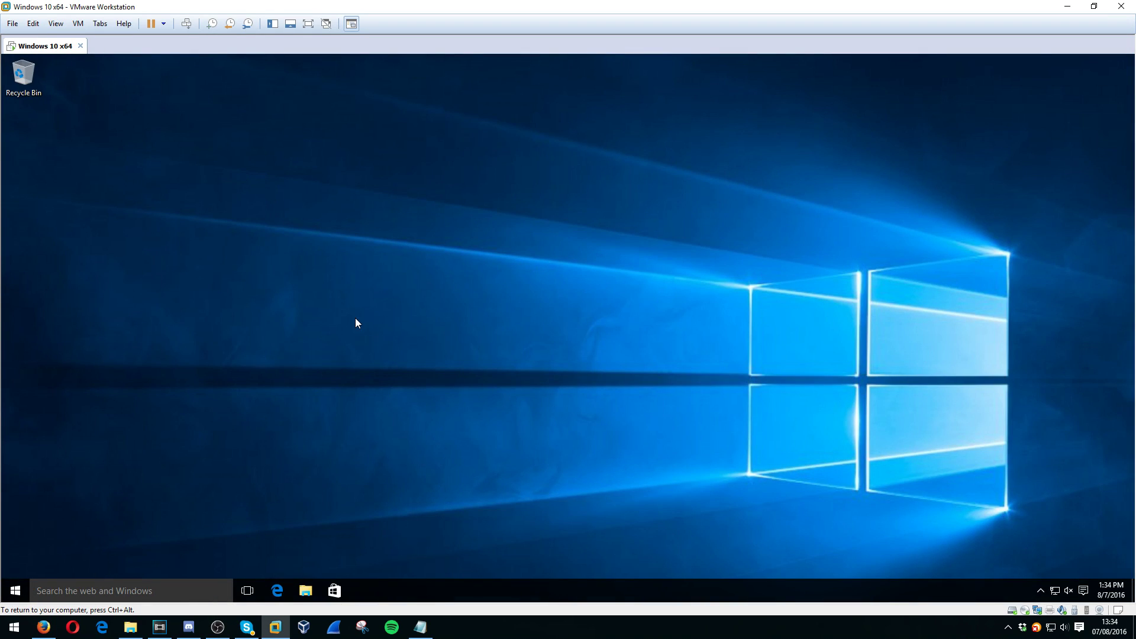
# - Run msinfo32 in the virtual machine, check the system manufacturer and model in System Information, and close it
pyautogui.press('super+r')
pyautogui.write('msinfo32')
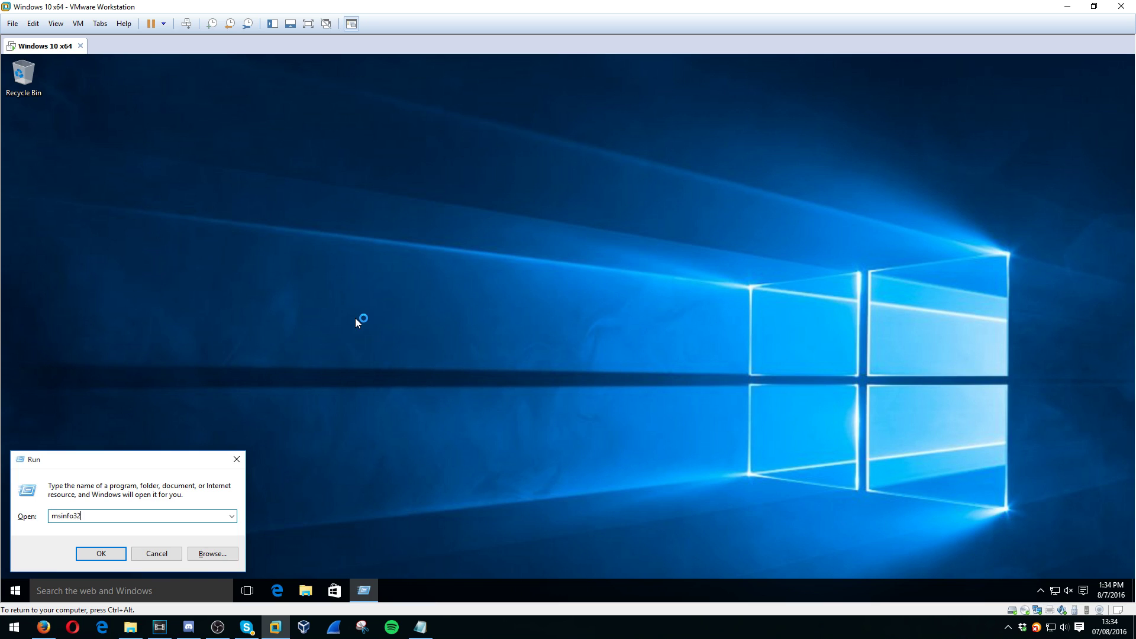
pyautogui.press('Return')
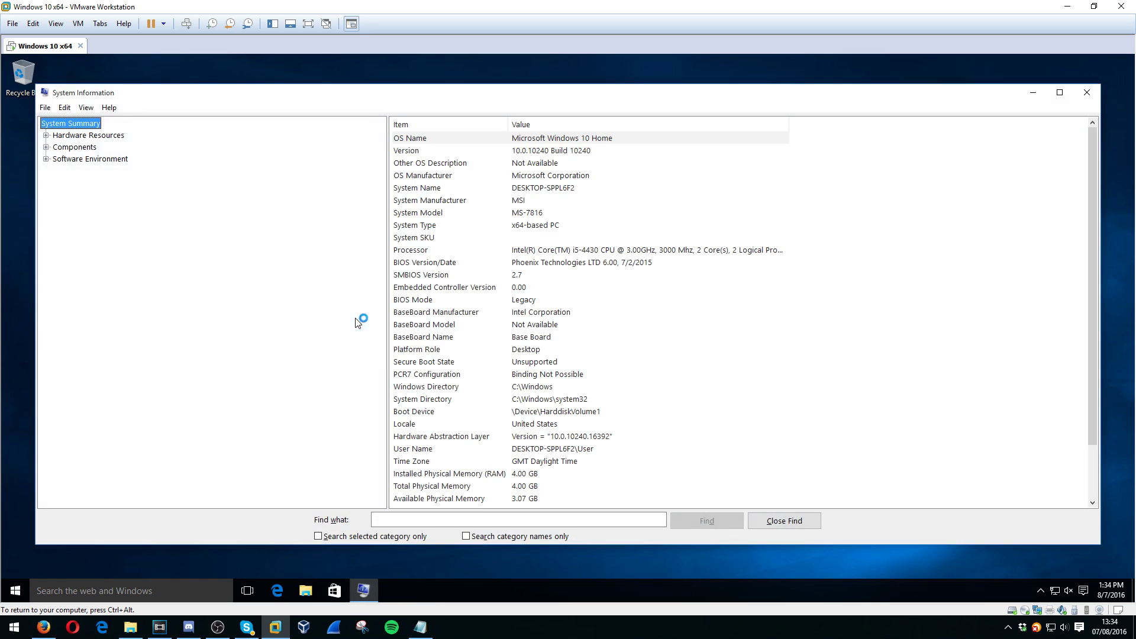
pyautogui.click(544, 213)
pyautogui.click(519, 201)
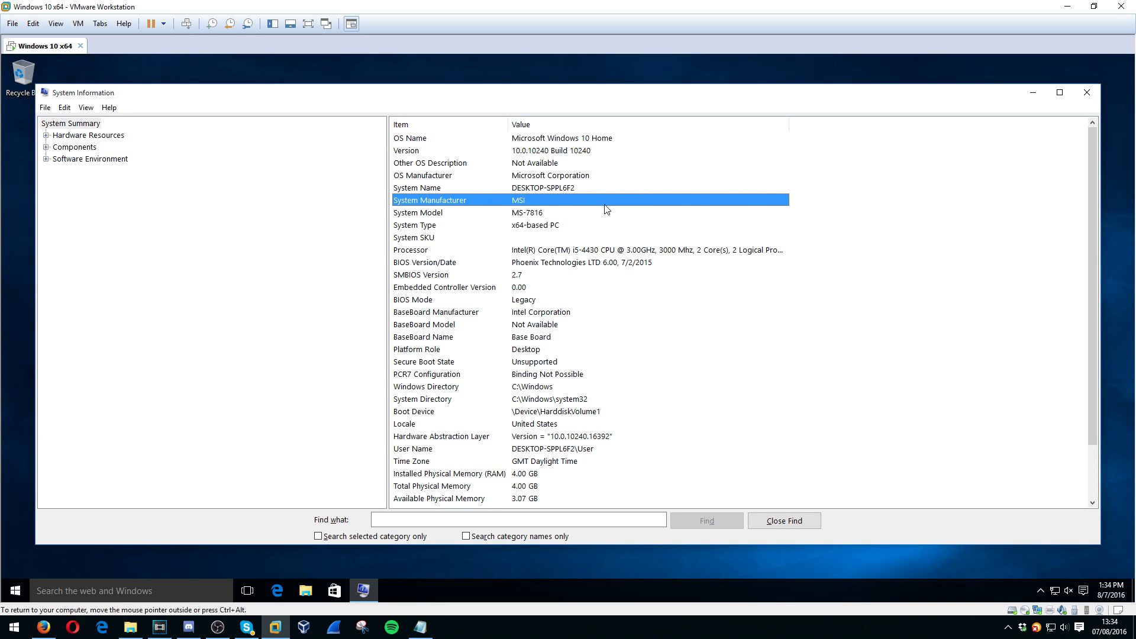
pyautogui.click(1088, 93)
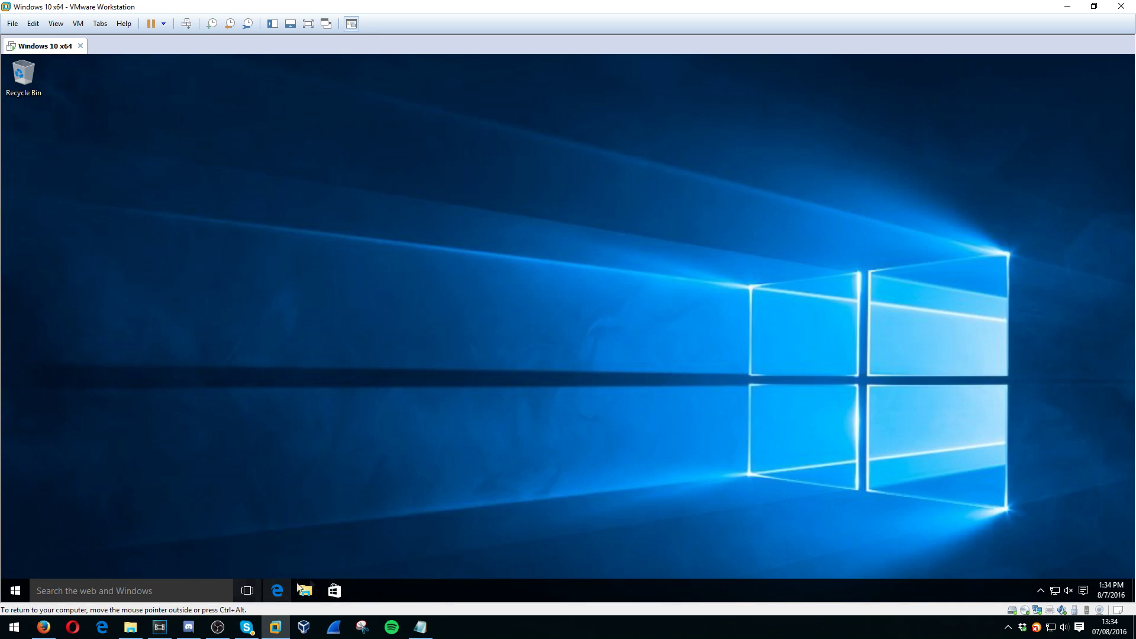
# - Open Task Manager in the virtual machine with full details and examine the CPU performance page, including its virtual machine entry
pyautogui.rightClick(410, 595)
pyautogui.click(438, 553)
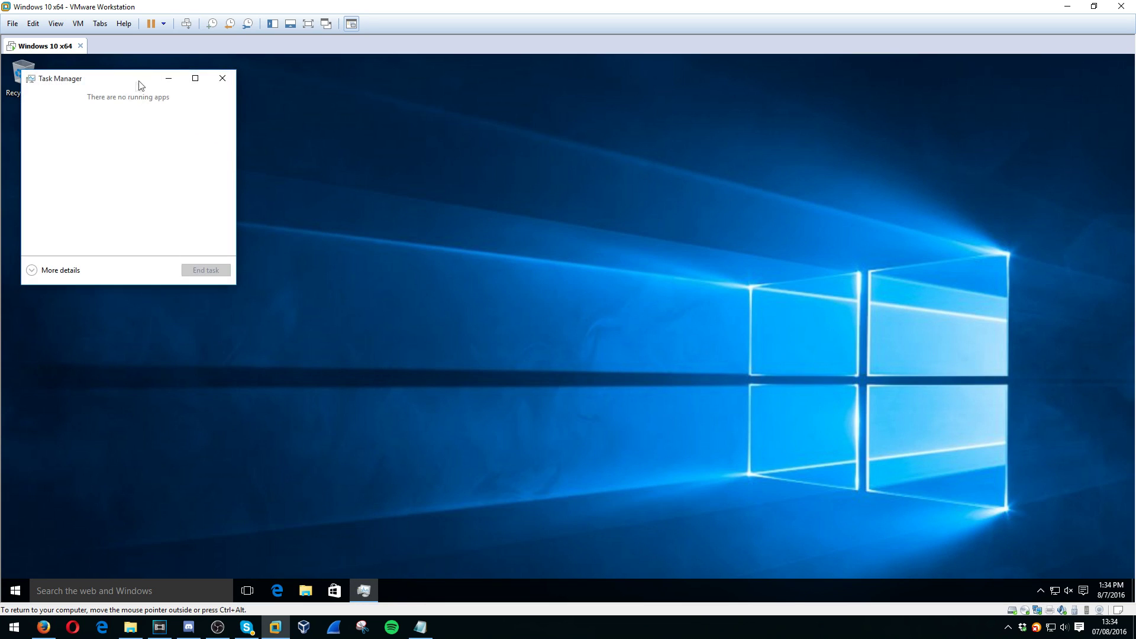
pyautogui.click(81, 274)
pyautogui.click(93, 112)
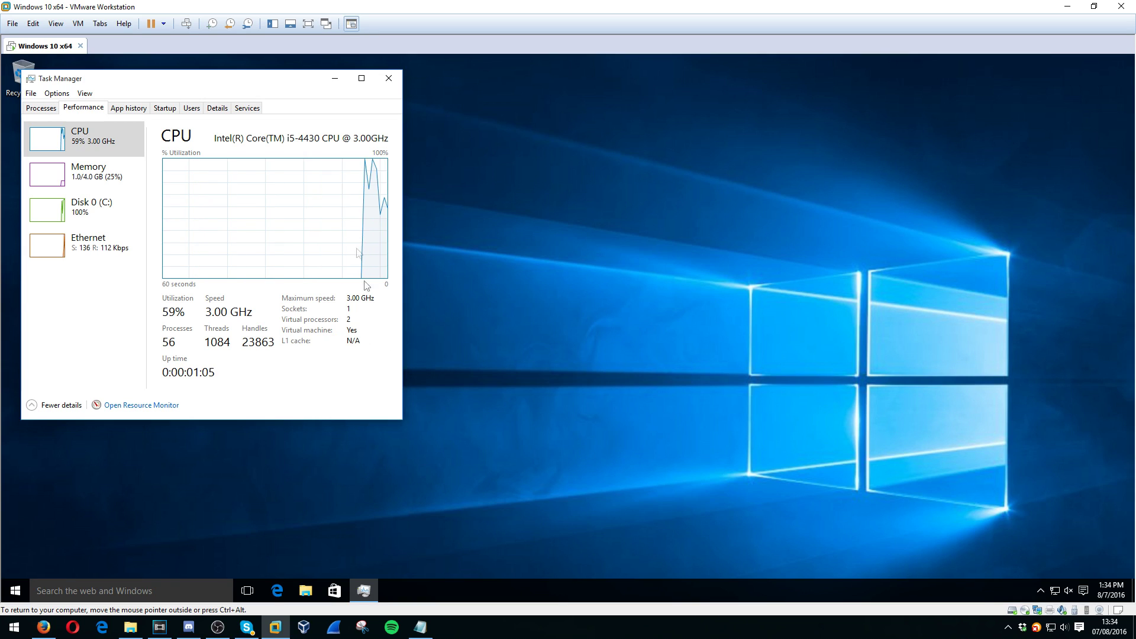
pyautogui.click(396, 71)
# - Disable the VMware Tools icon among the hidden notification icons and close Task Manager
pyautogui.click(1041, 591)
pyautogui.rightClick(1050, 544)
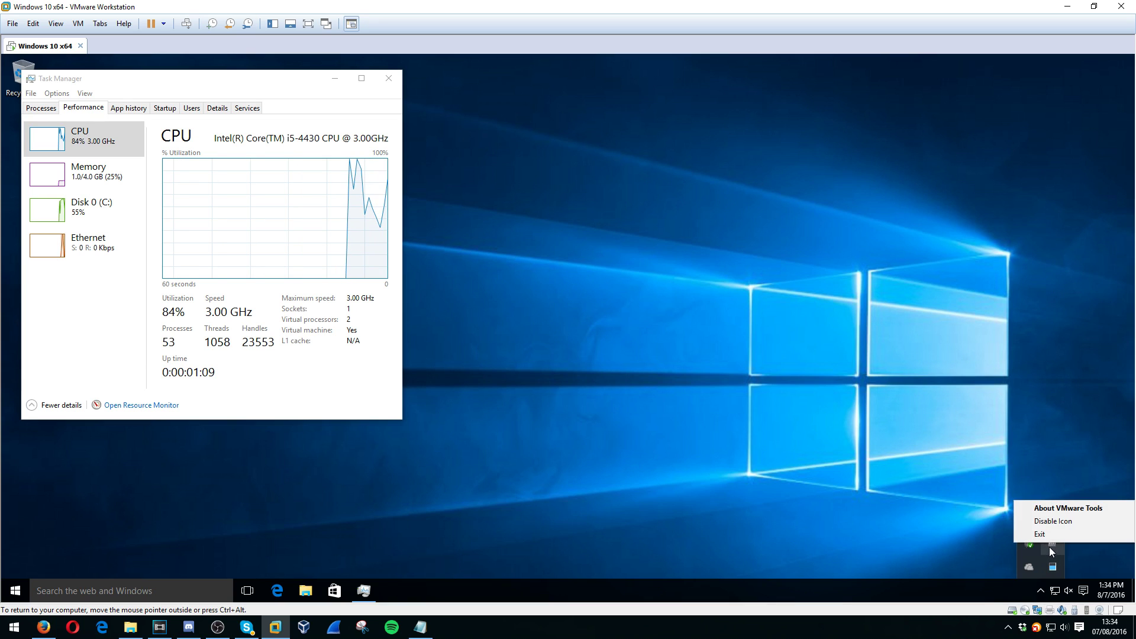
pyautogui.click(1053, 522)
pyautogui.click(389, 79)
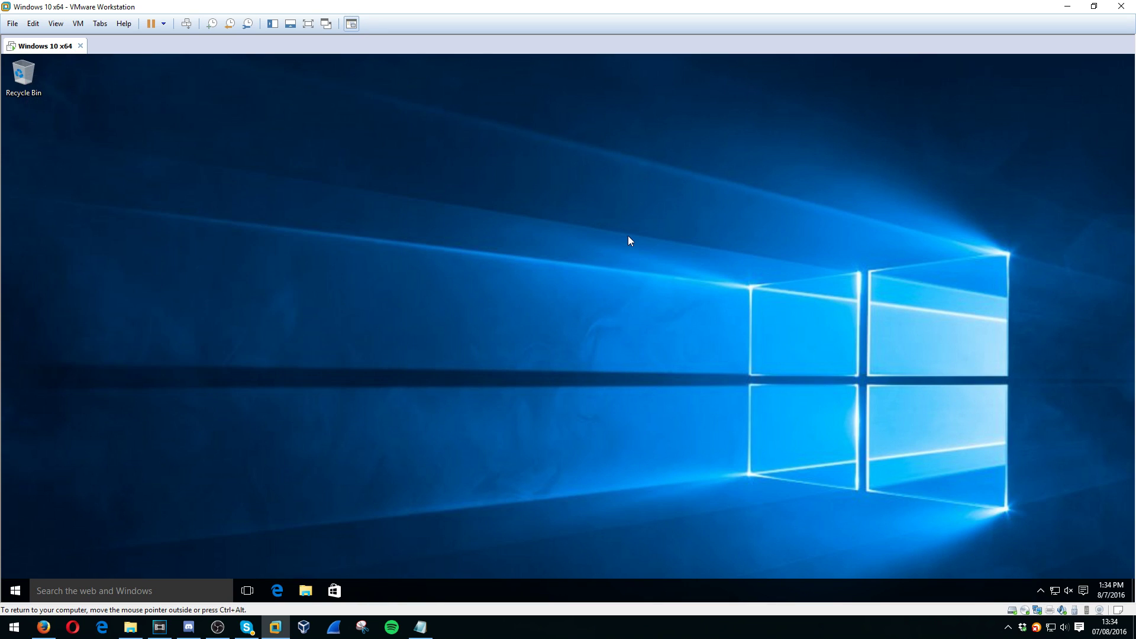